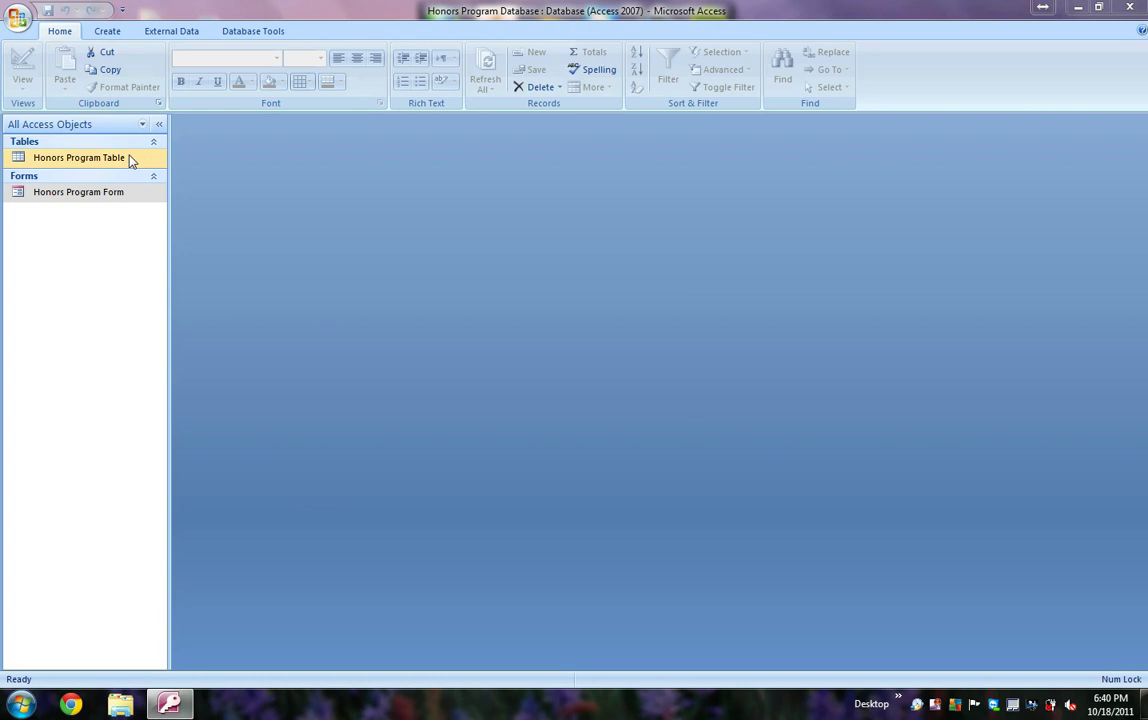
Step: Open the Honors Program Table datasheet to view its ID through Address fields
double_click(129, 160)
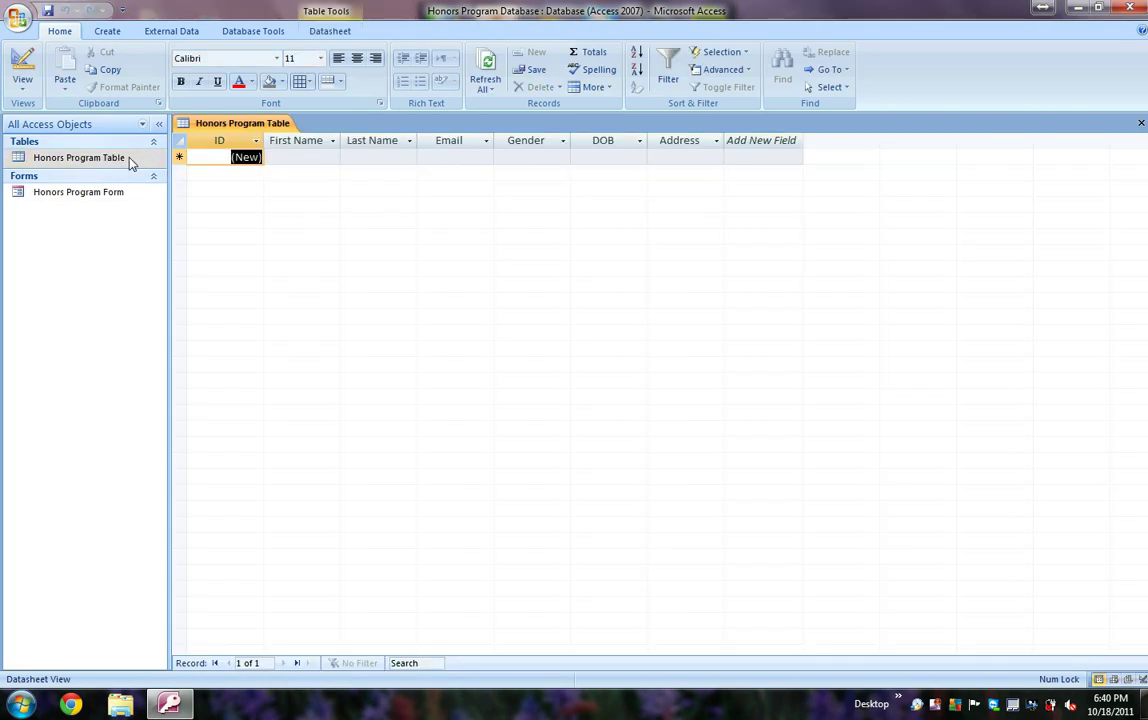
left_click(750, 142)
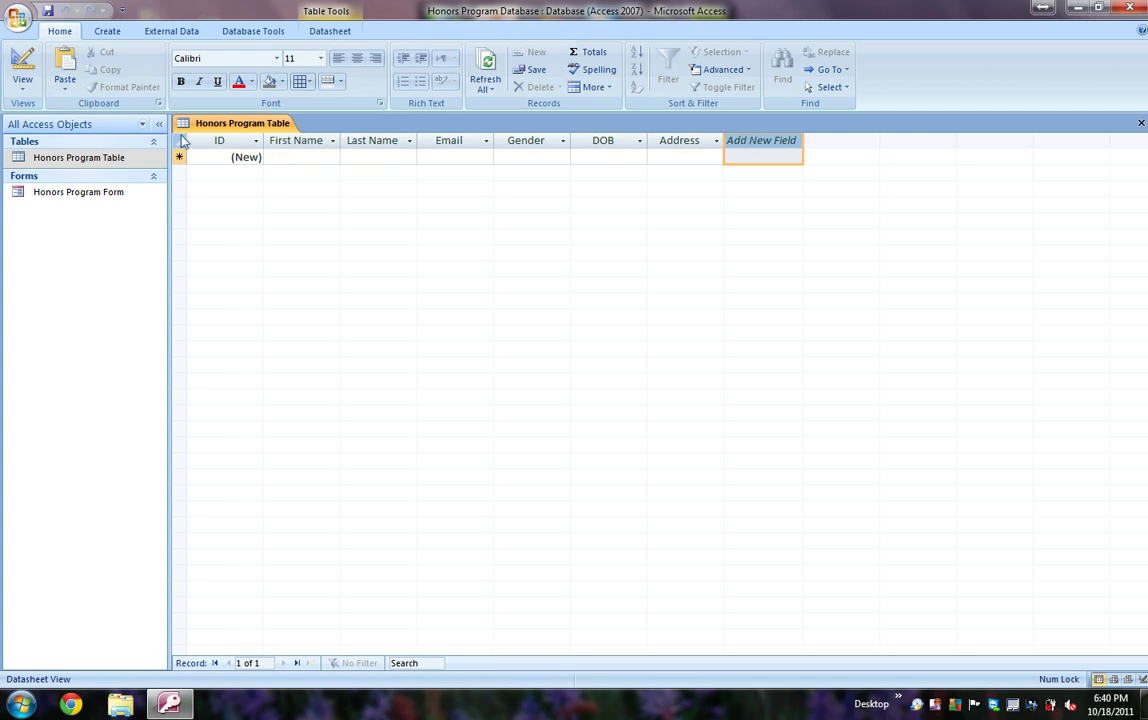
right_click(139, 160)
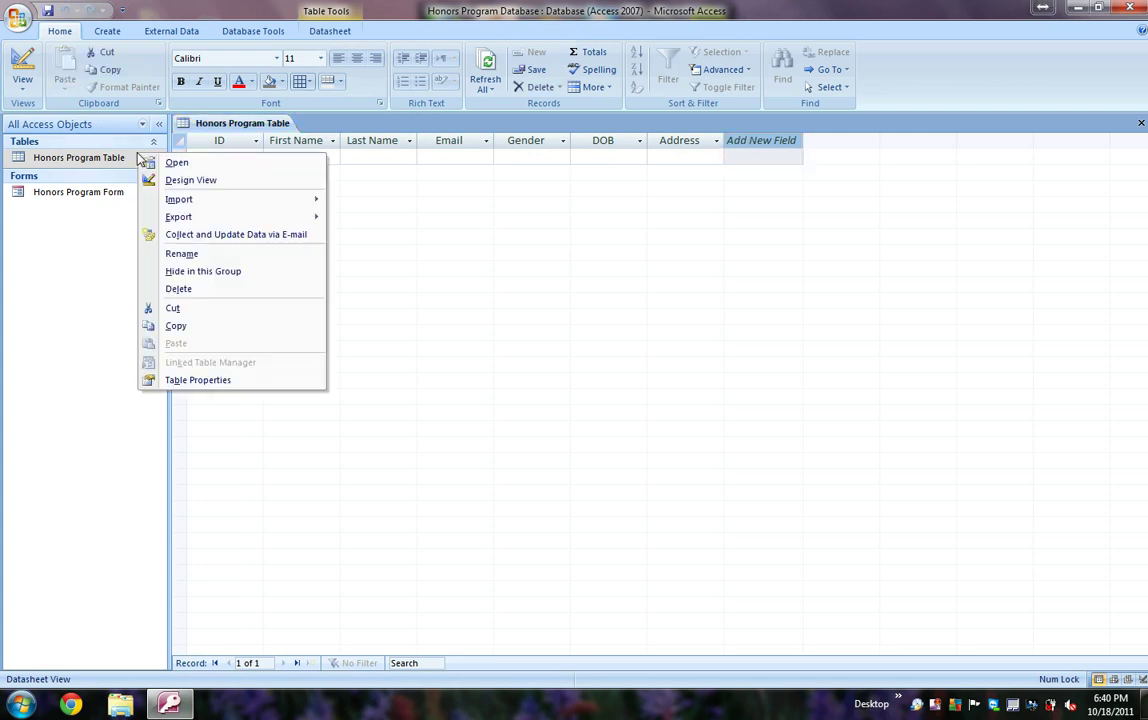
Step: In Design View, add a new field named Photo with the Attachment data type
left_click(188, 180)
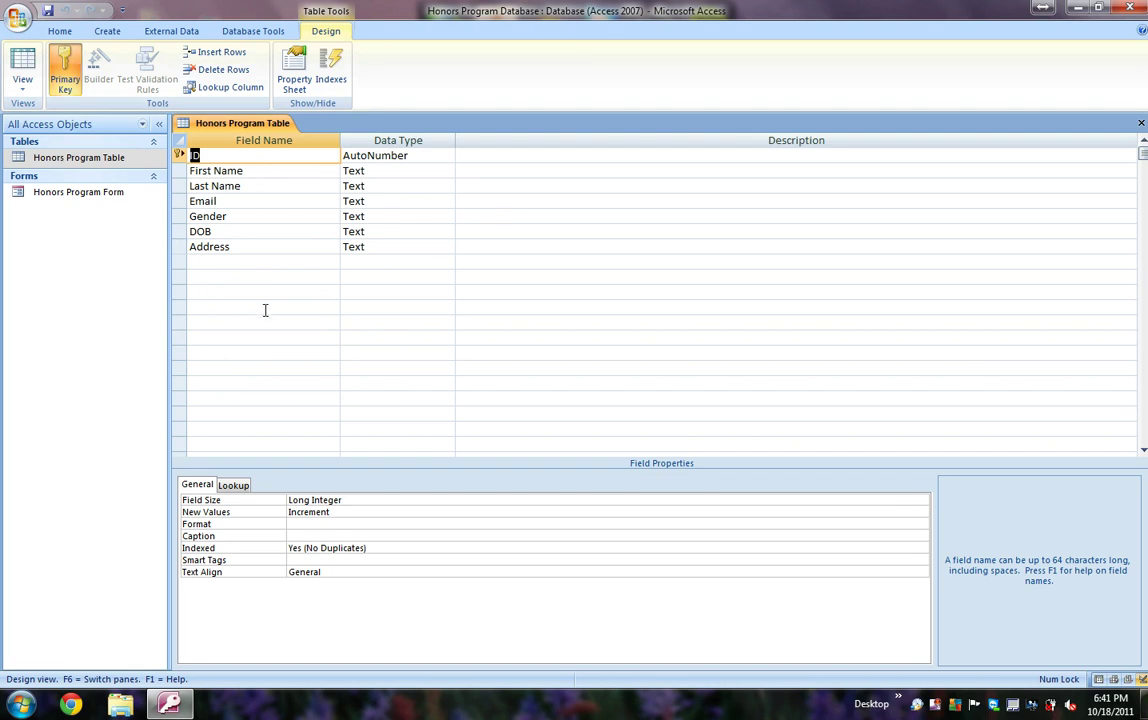
left_click(232, 263)
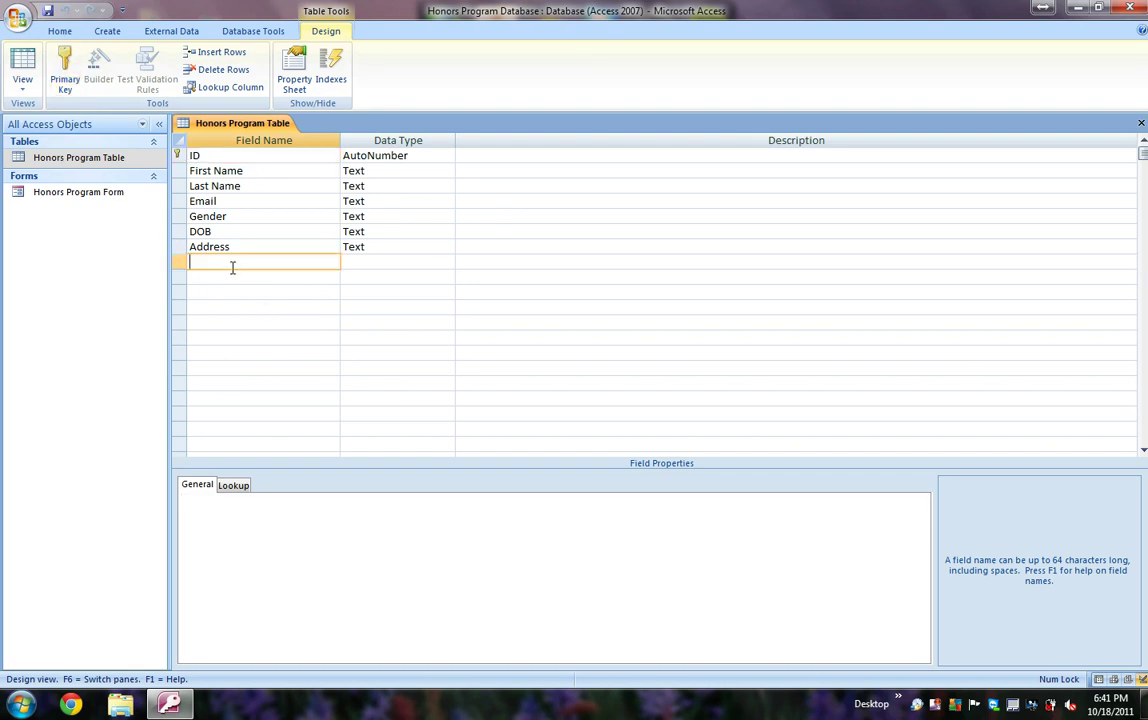
type("Photo")
left_click(365, 265)
left_click(447, 262)
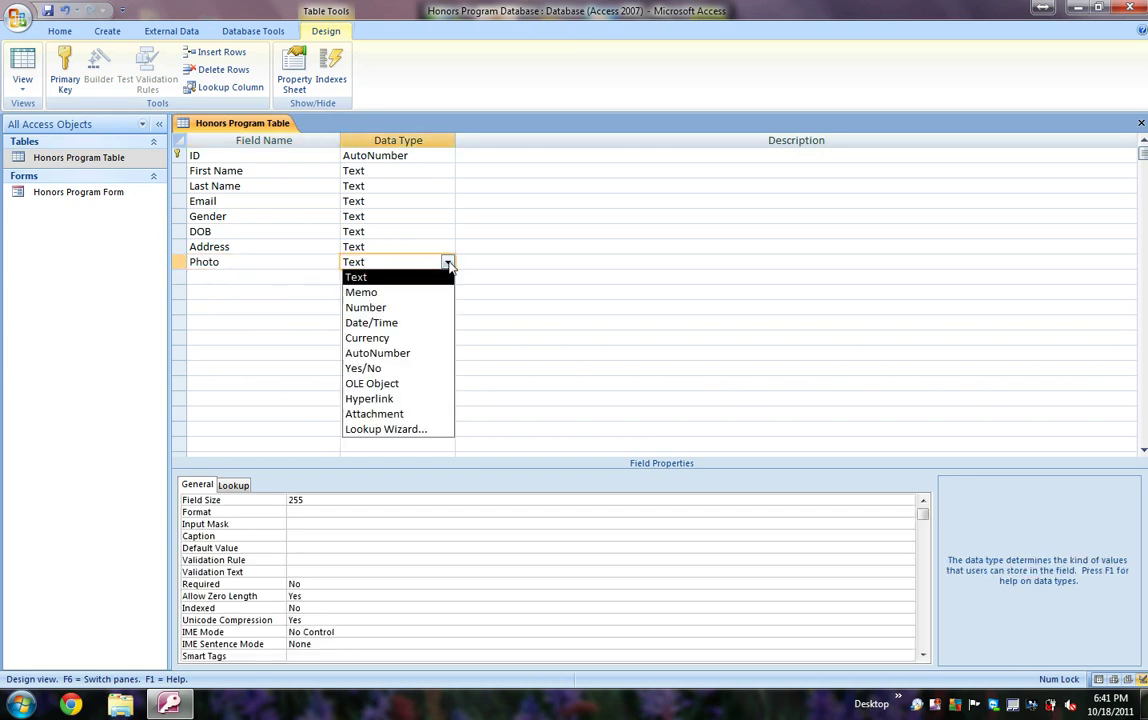
left_click(428, 413)
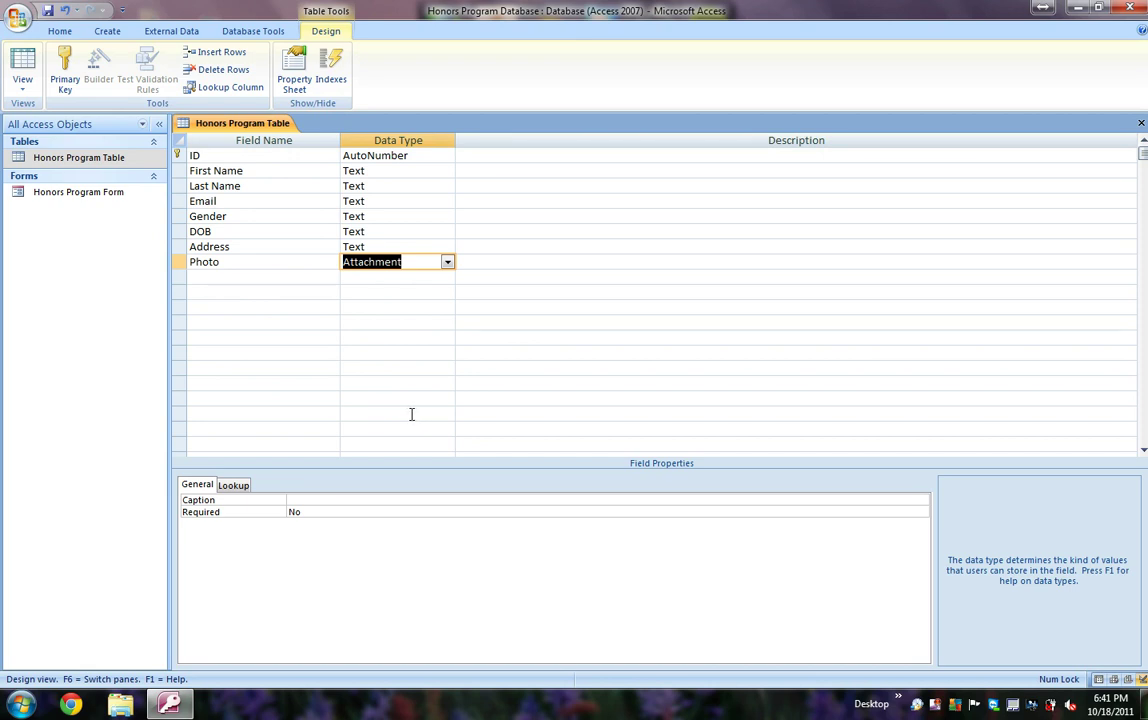
key("Tab")
left_click(444, 261)
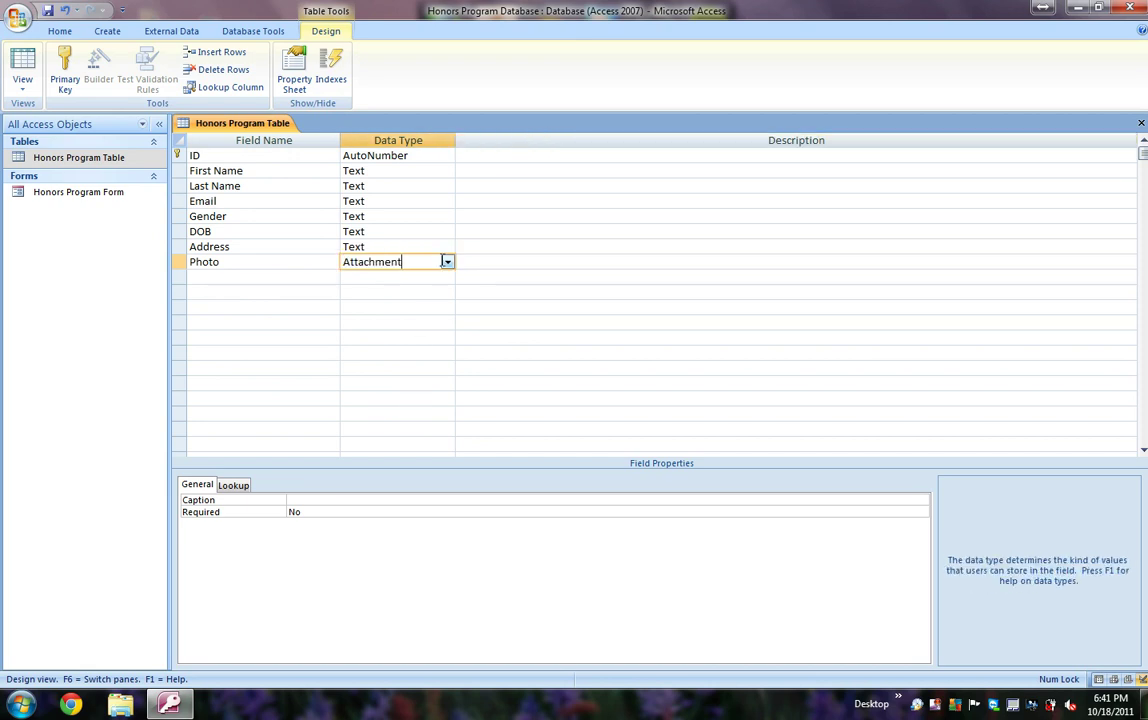
Step: Save the table design changes and open the Honors Program Form
left_click(1140, 124)
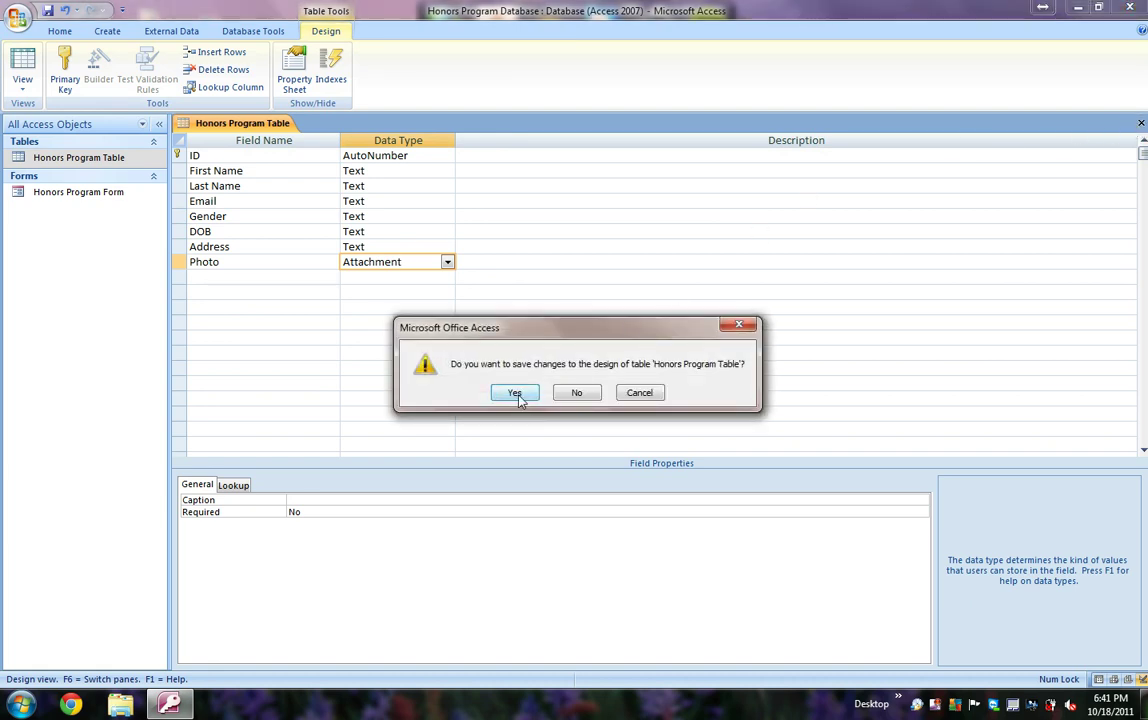
left_click(516, 396)
double_click(109, 199)
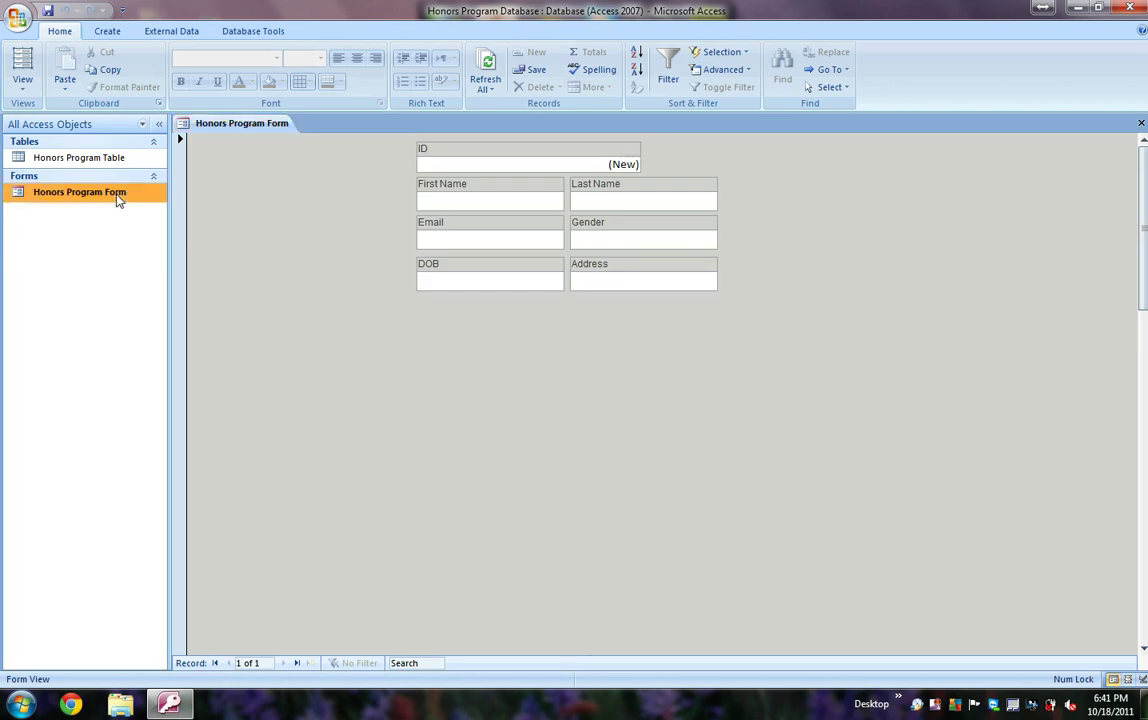
Step: In the form's Design View, draw a large attachment box at upper left and delete its label
right_click(118, 197)
left_click(165, 239)
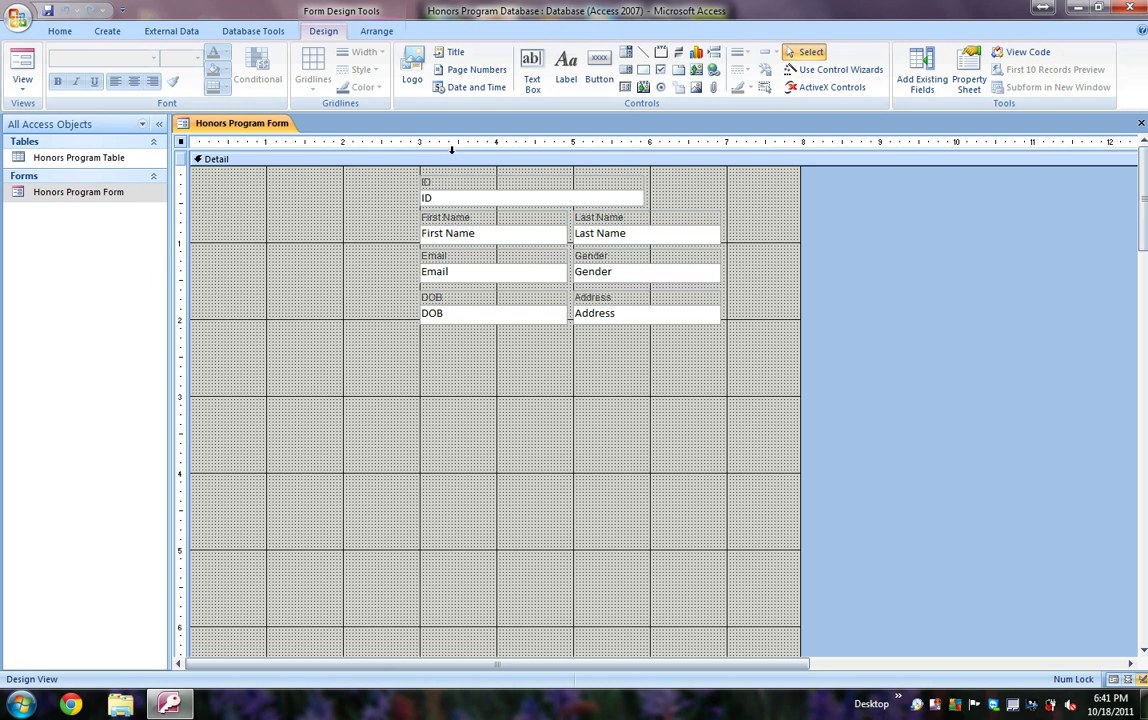
left_click(714, 89)
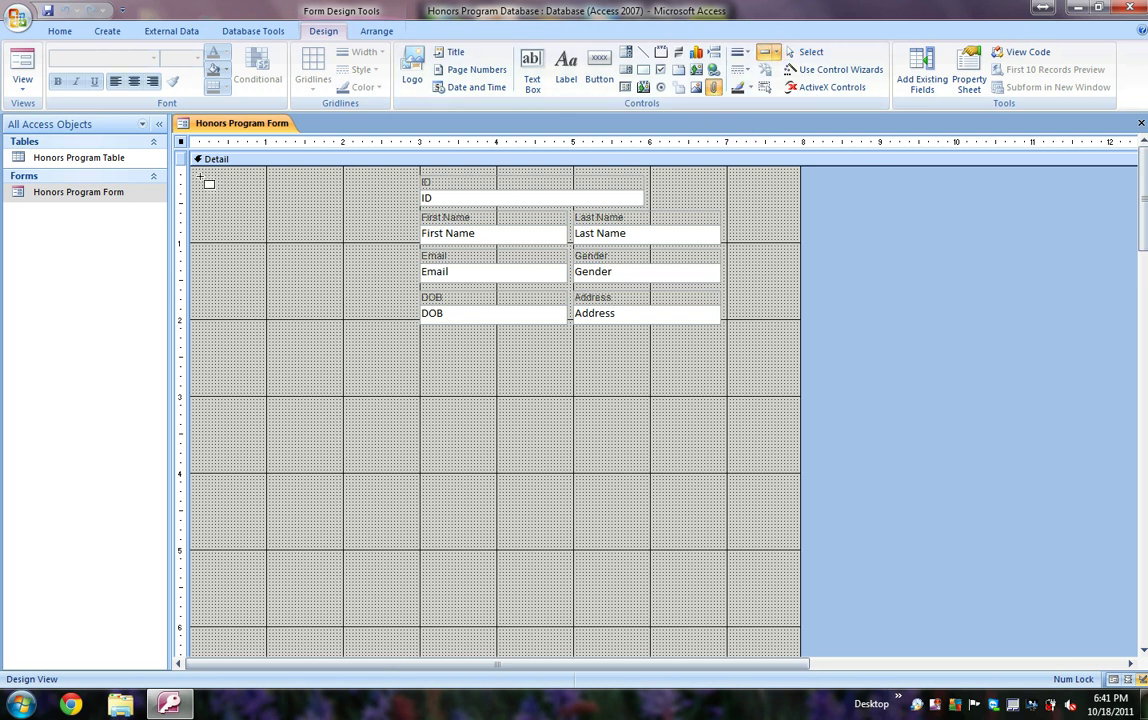
left_click_drag(199, 177, 413, 389)
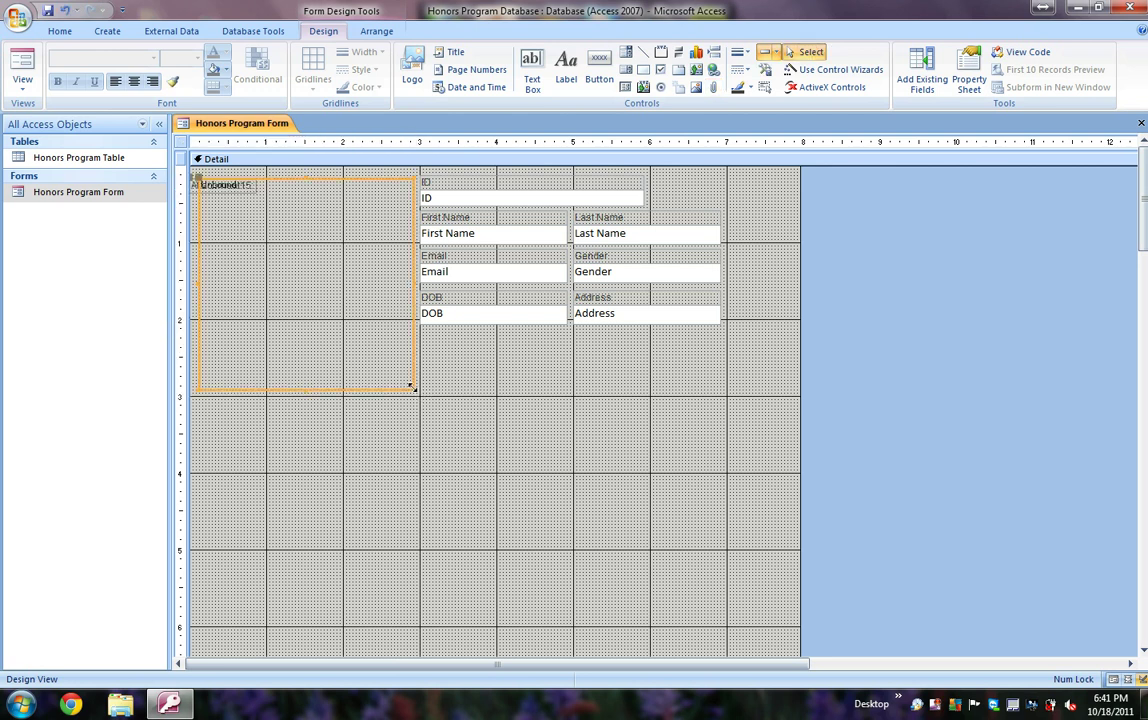
left_click(197, 183)
left_click_drag(197, 182, 456, 352)
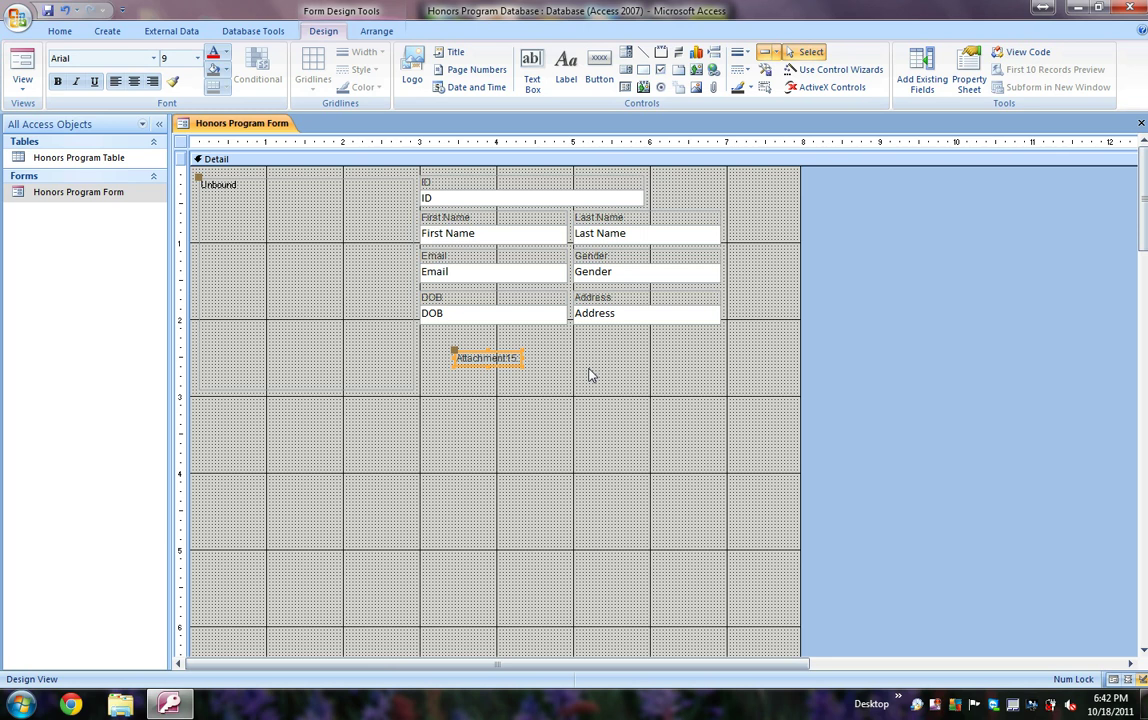
key("Delete")
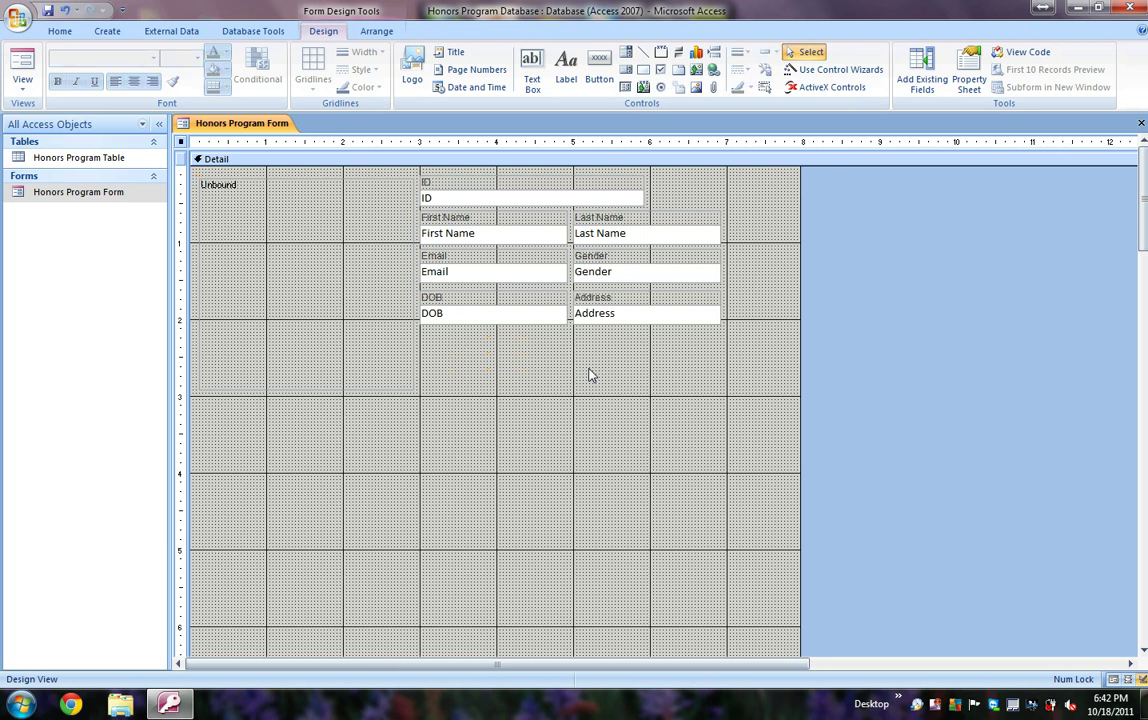
left_click(354, 315)
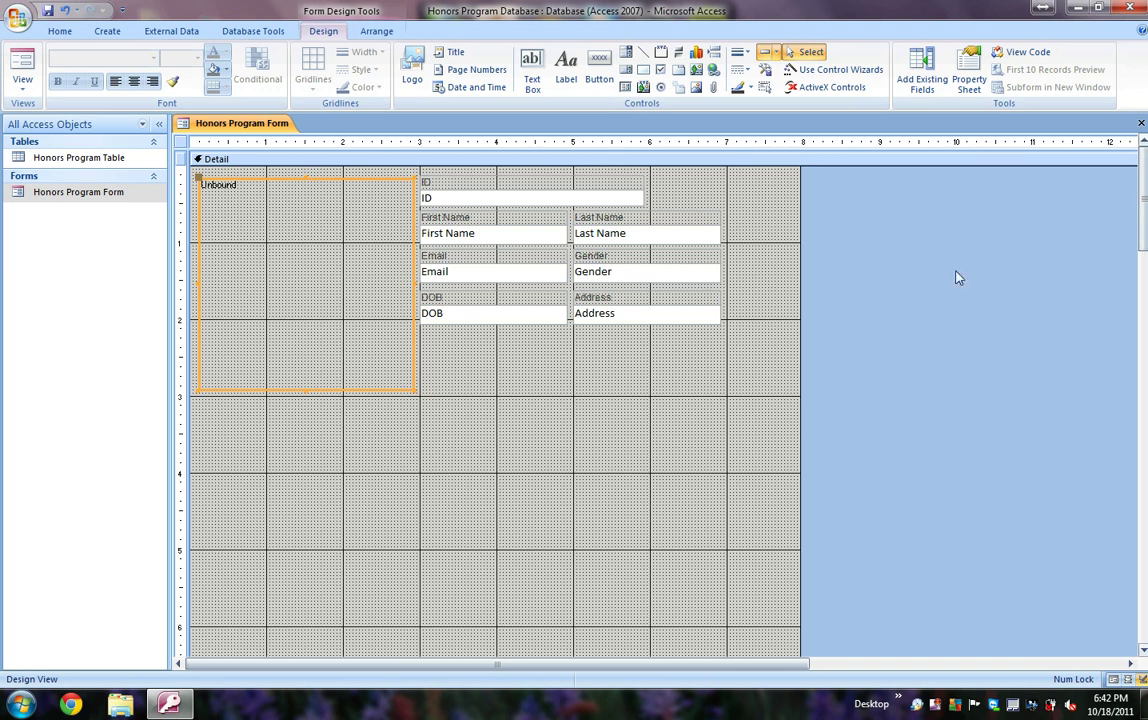
Step: In the Property Sheet, rename the attachment box to Photo and set its Control Source to Photo
left_click(967, 95)
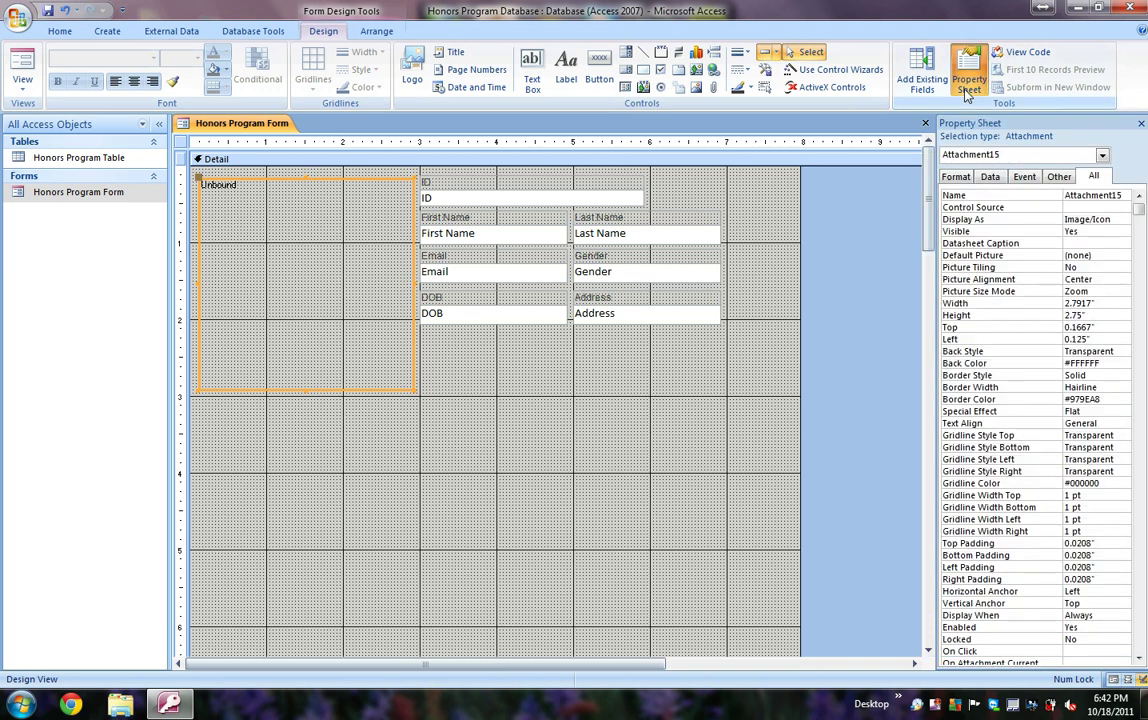
left_click(1096, 199)
double_click(1131, 195)
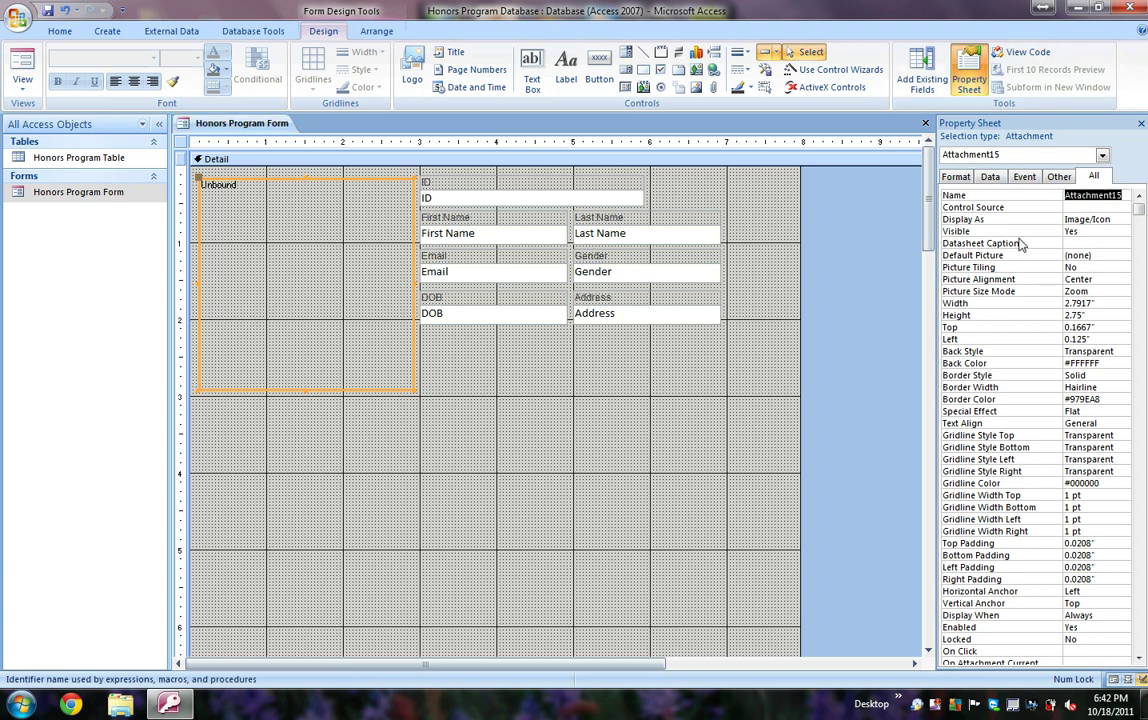
type("Phto")
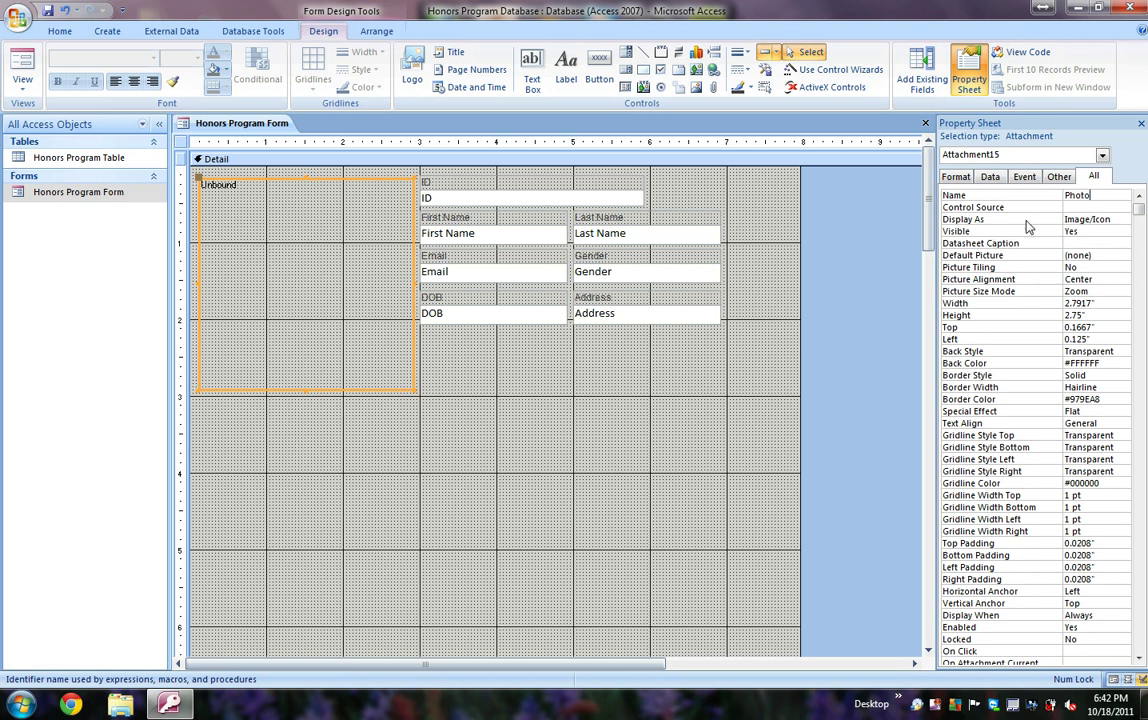
key("Return")
left_click(1111, 208)
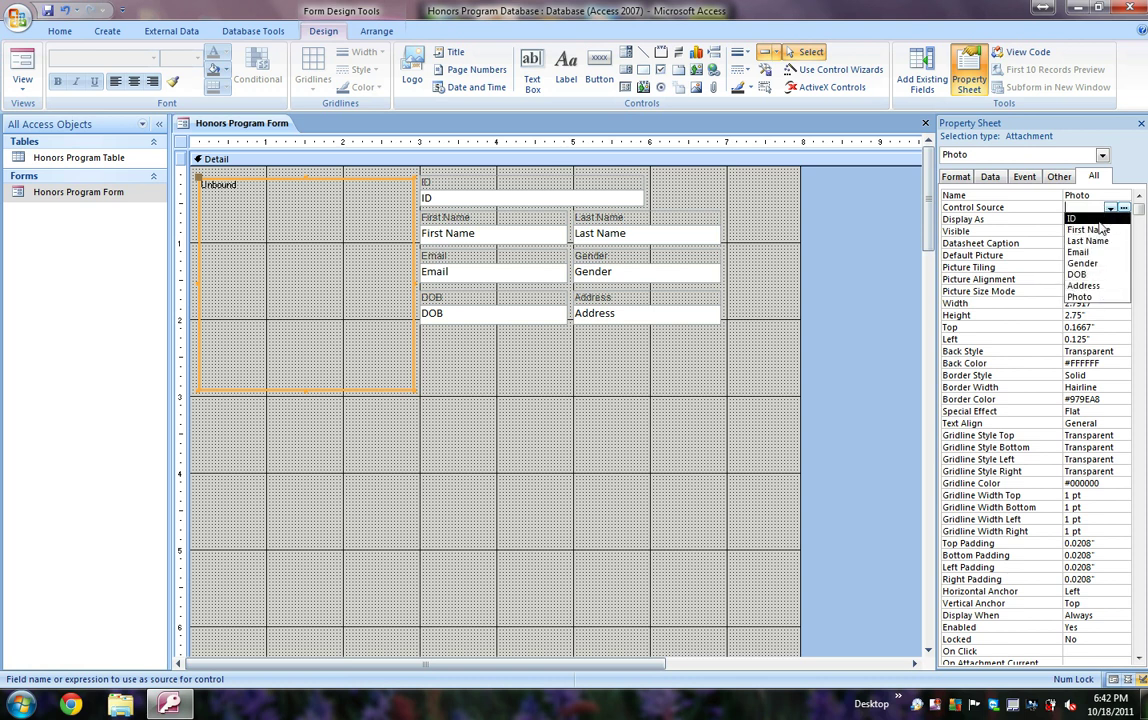
left_click(1084, 298)
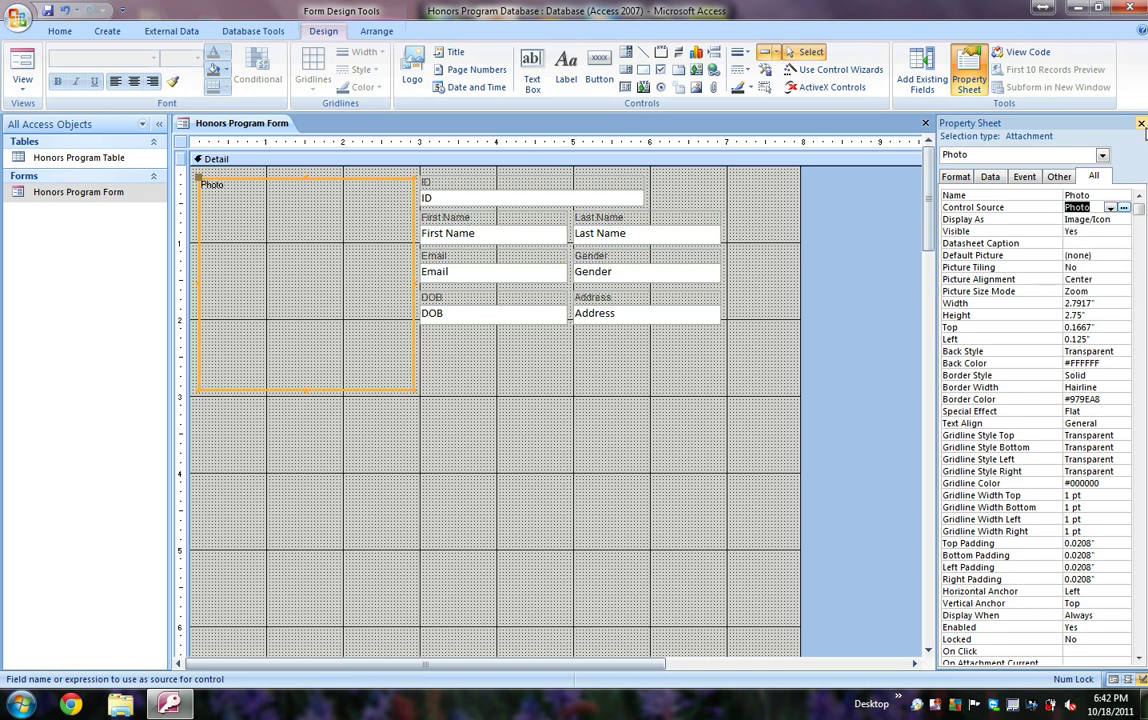
Step: Close the Property Sheet and save the form design changes
left_click(1141, 123)
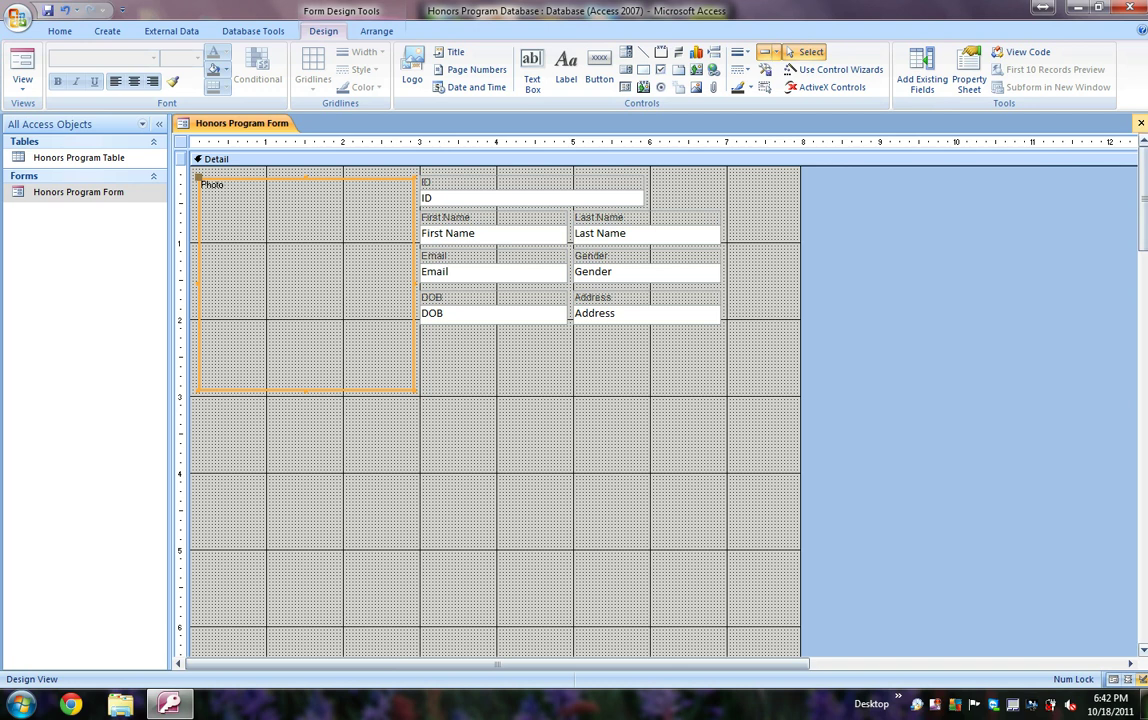
left_click(1141, 123)
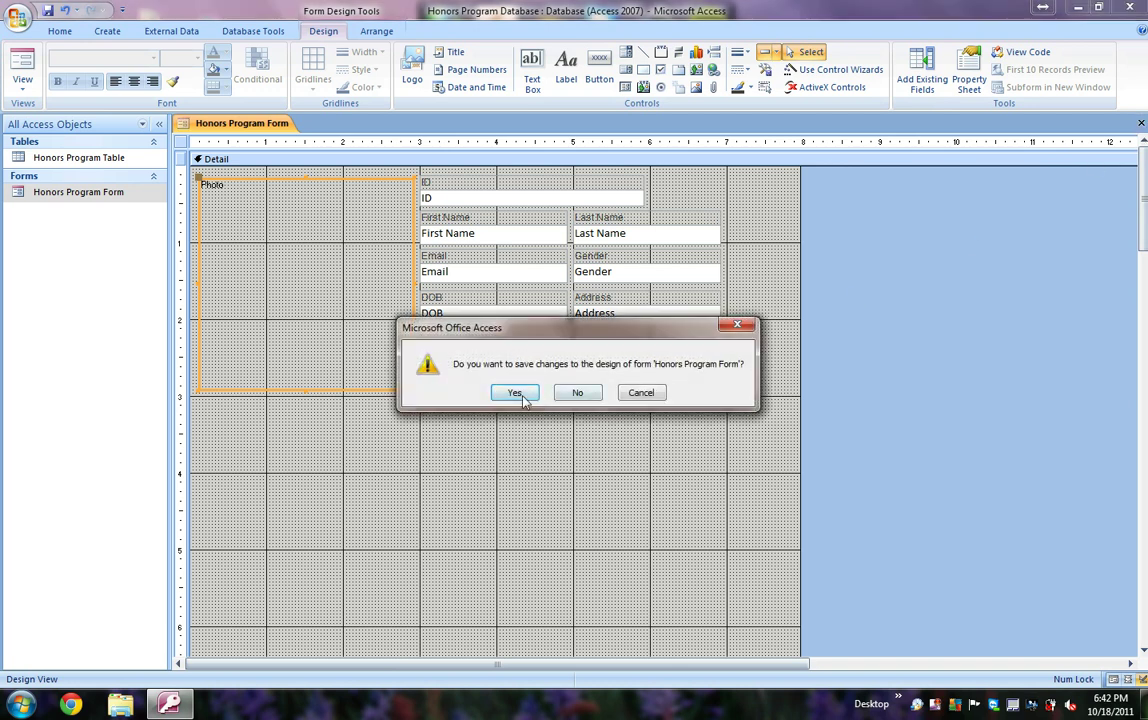
left_click(520, 391)
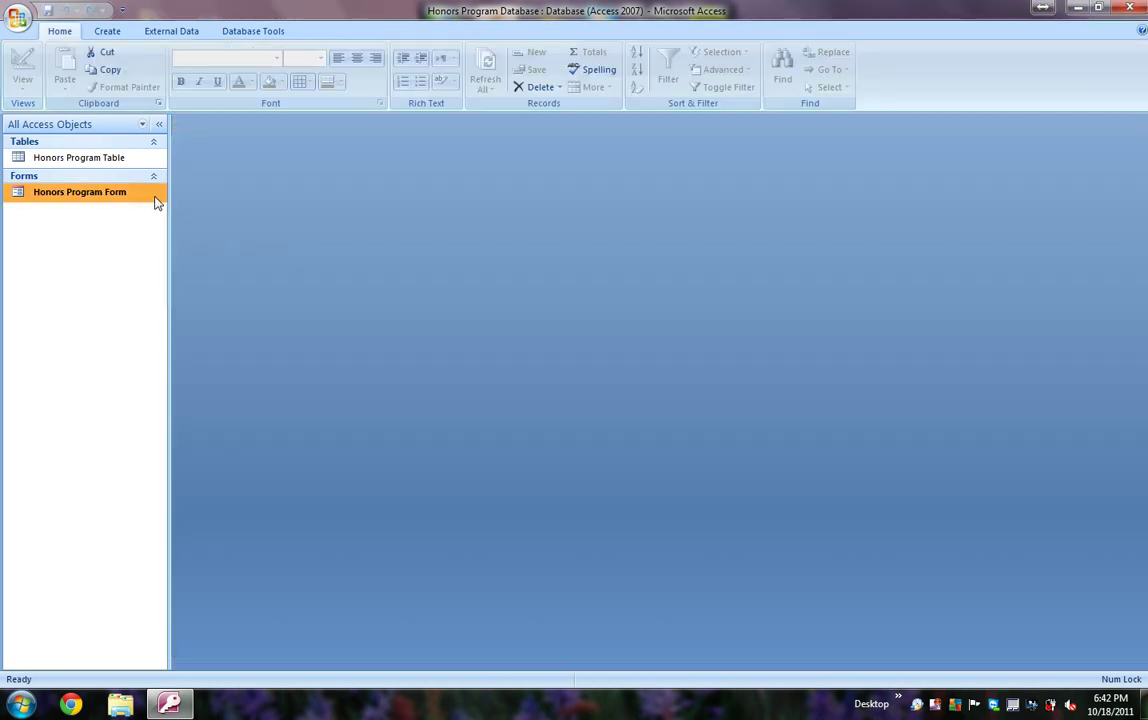
Step: Open record 1's attachments and add the cat scratches-post picture from Pictures\Cats
double_click(147, 196)
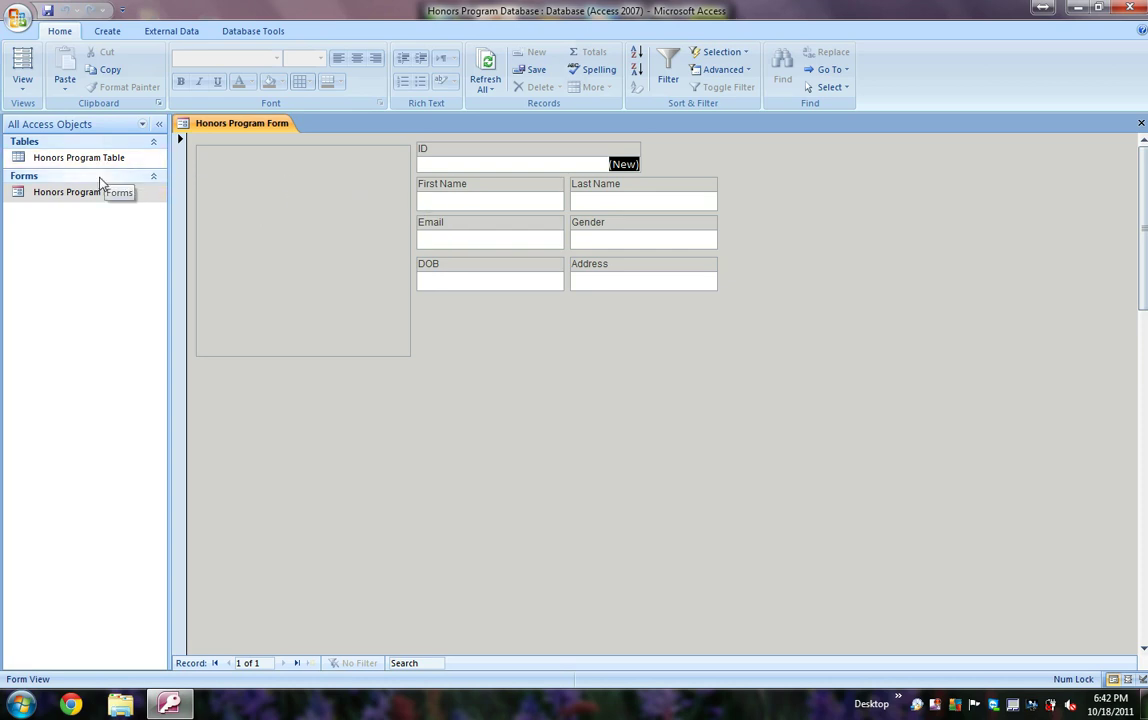
left_click(287, 204)
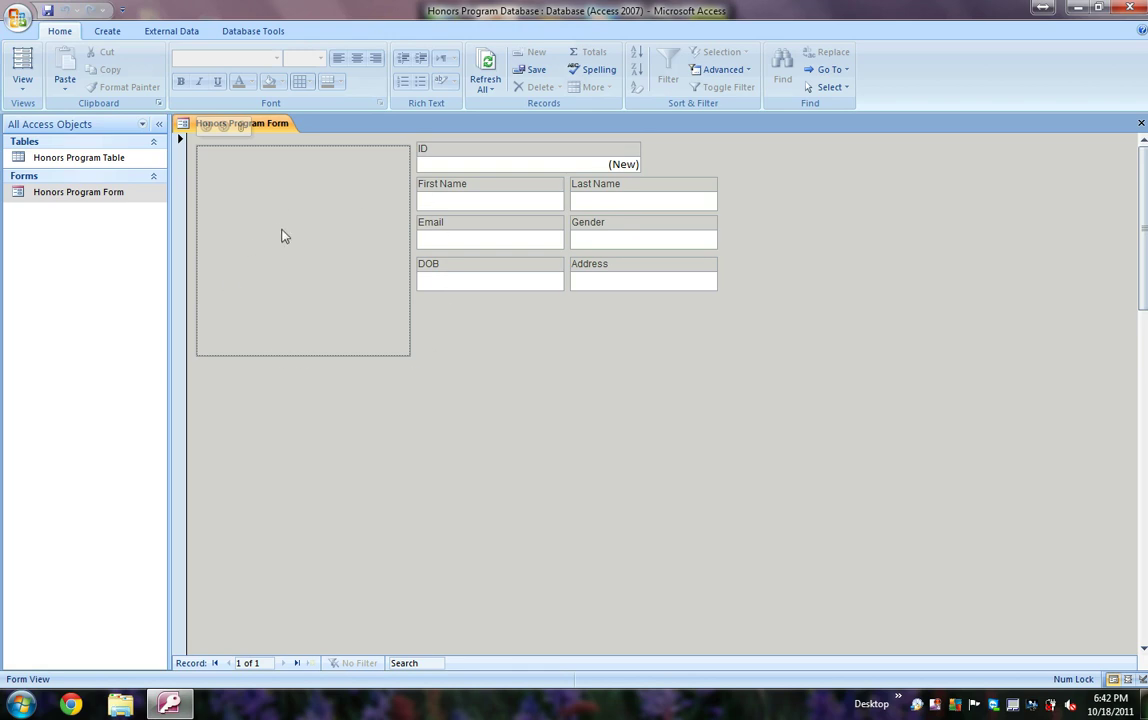
left_click(242, 127)
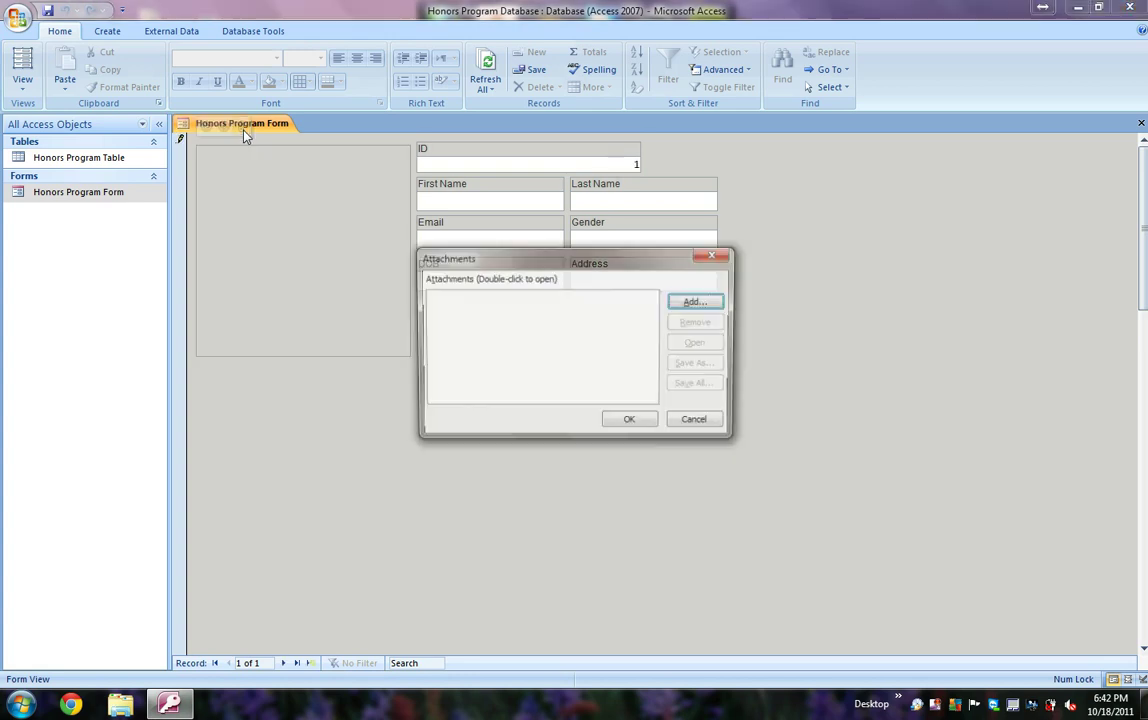
left_click(697, 303)
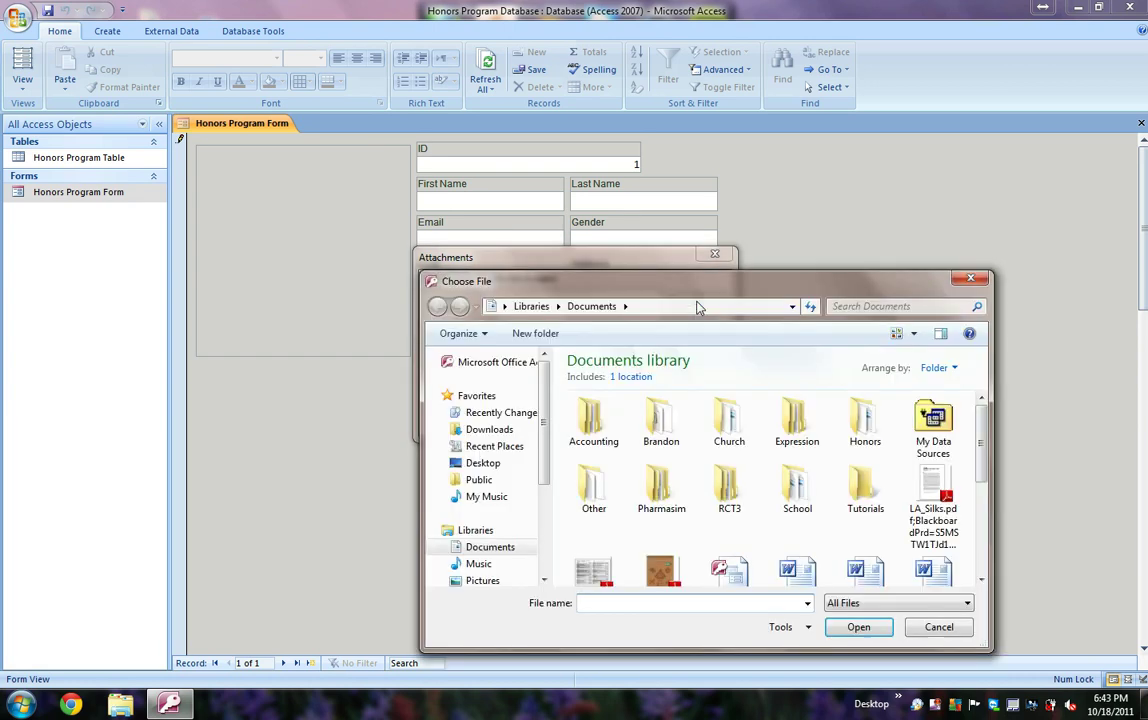
scroll(539, 467, "down", 2)
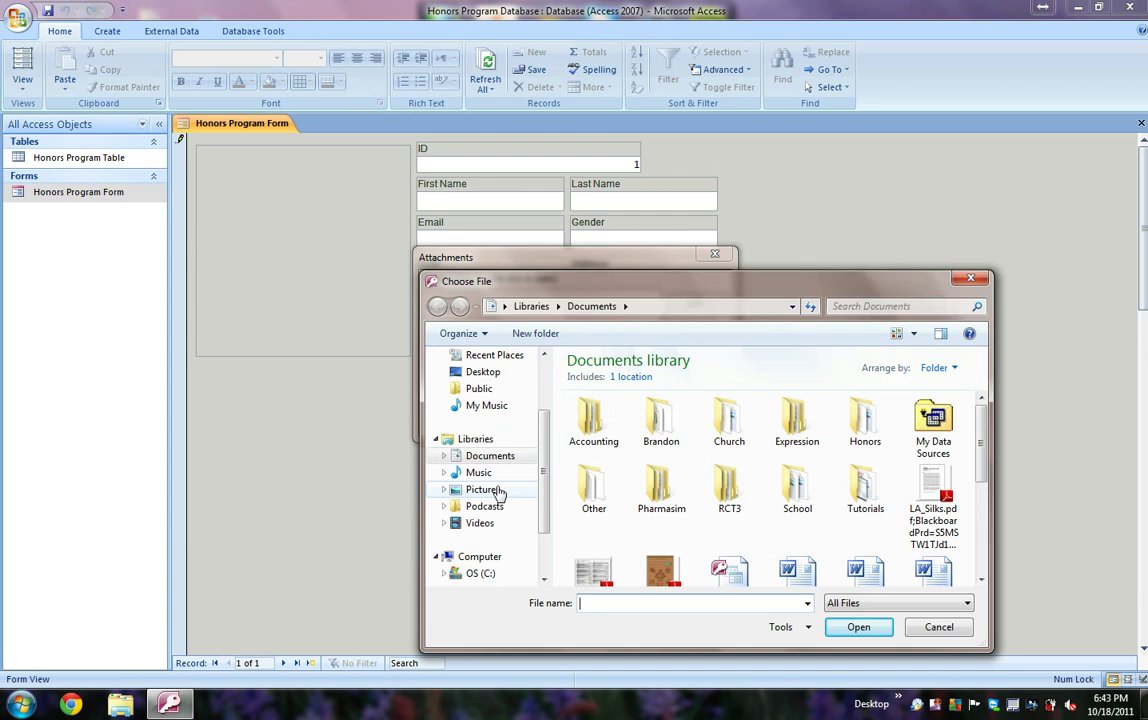
left_click(499, 489)
double_click(694, 480)
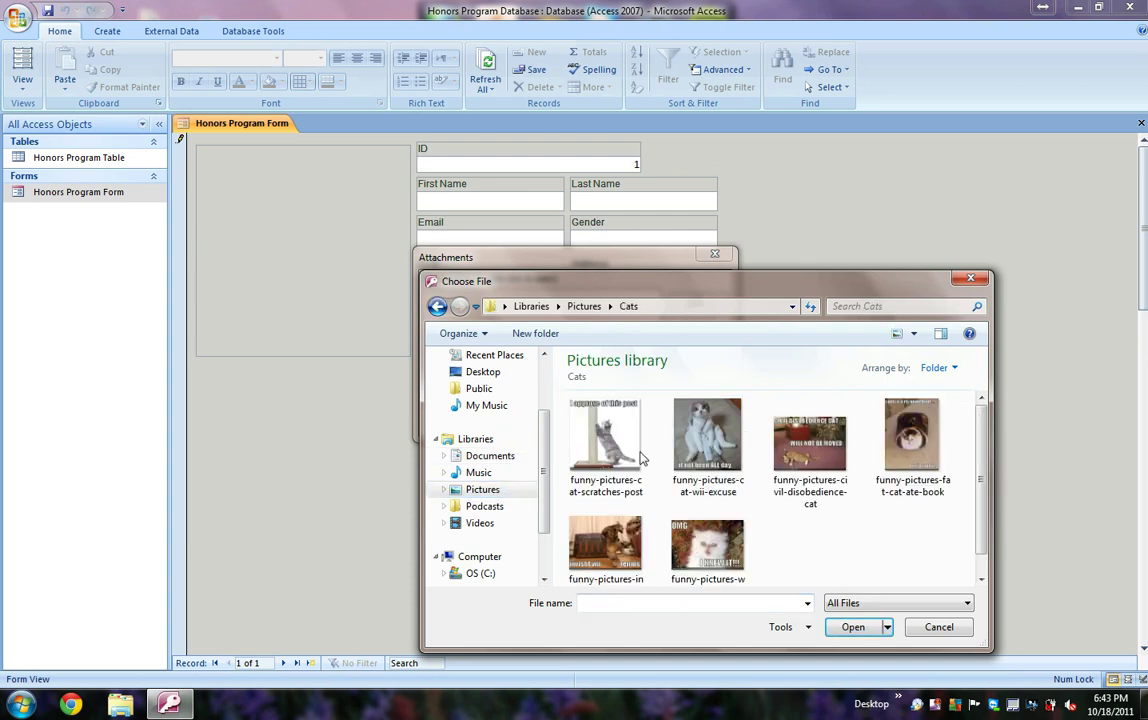
double_click(625, 445)
Step: Add the wii-excuse and civil-disobedience cat pictures and confirm all three attachments
left_click(697, 302)
left_click(710, 432)
double_click(710, 432)
left_click(697, 302)
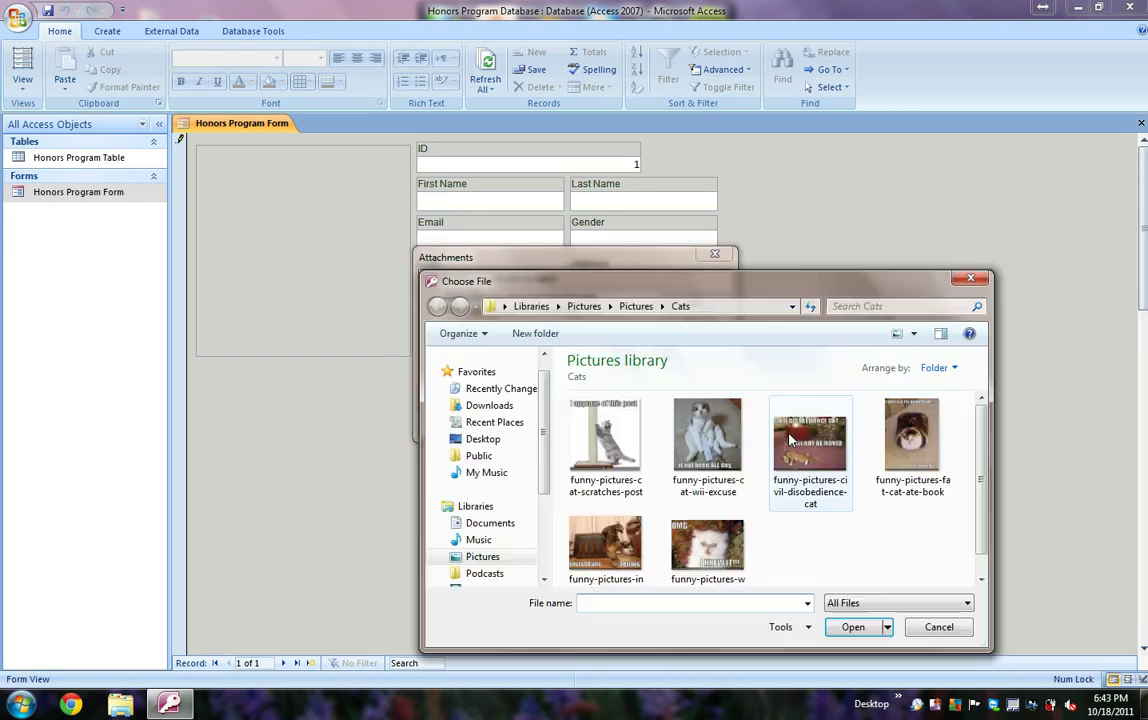
left_click(797, 436)
double_click(797, 436)
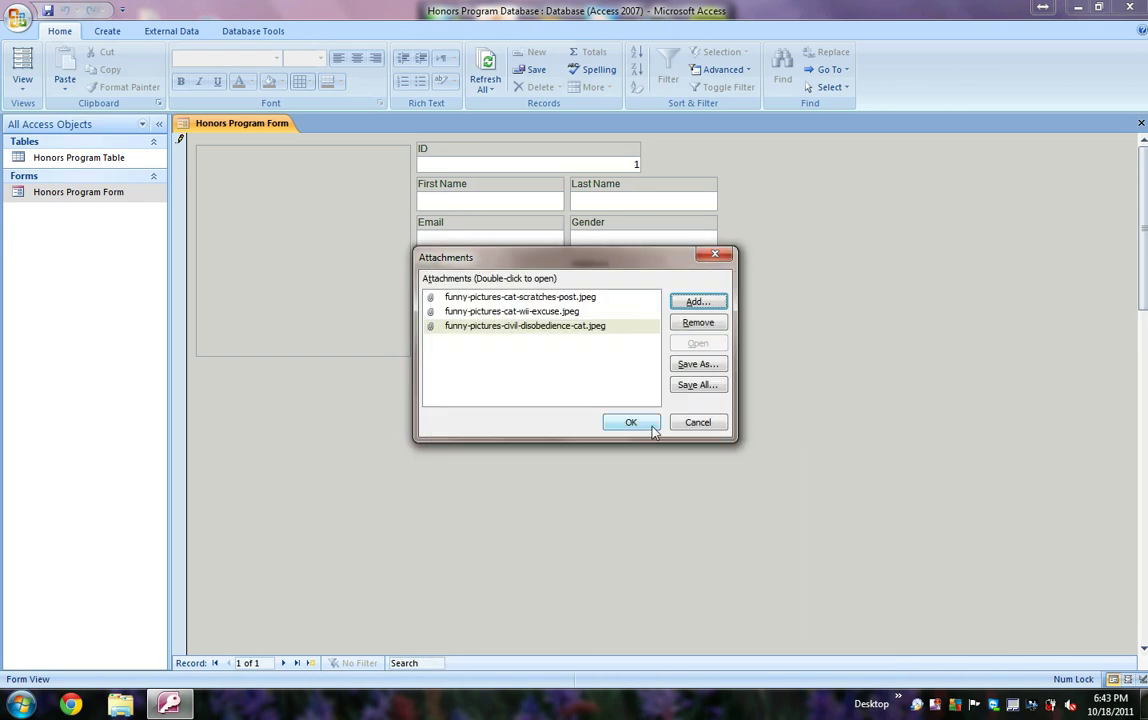
left_click(648, 425)
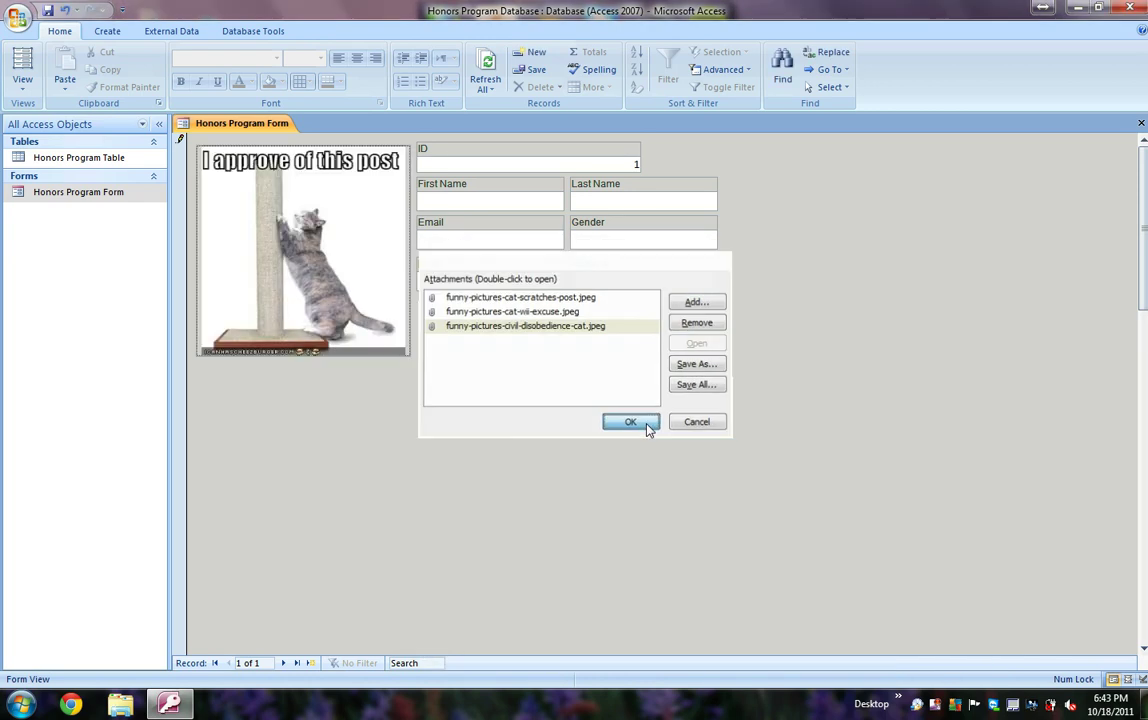
Step: Cycle back and forth through the three attached cat pictures, then close the form
left_click(247, 172)
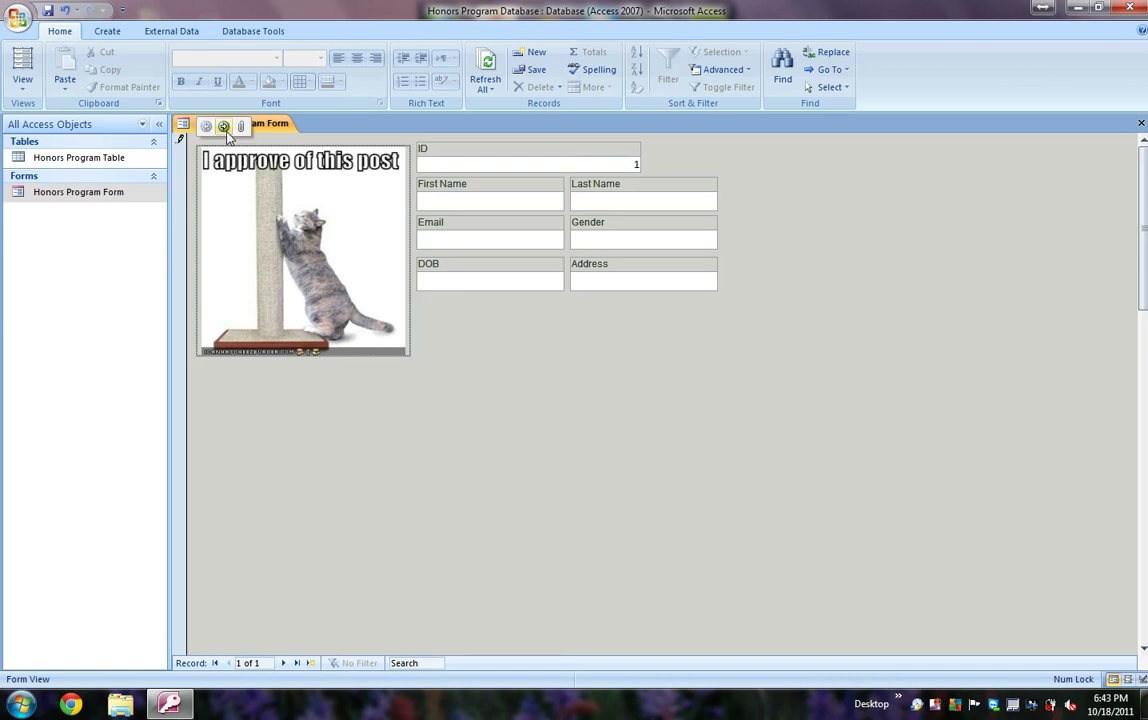
left_click(223, 126)
left_click(223, 126)
left_click(206, 126)
left_click(206, 126)
left_click(223, 126)
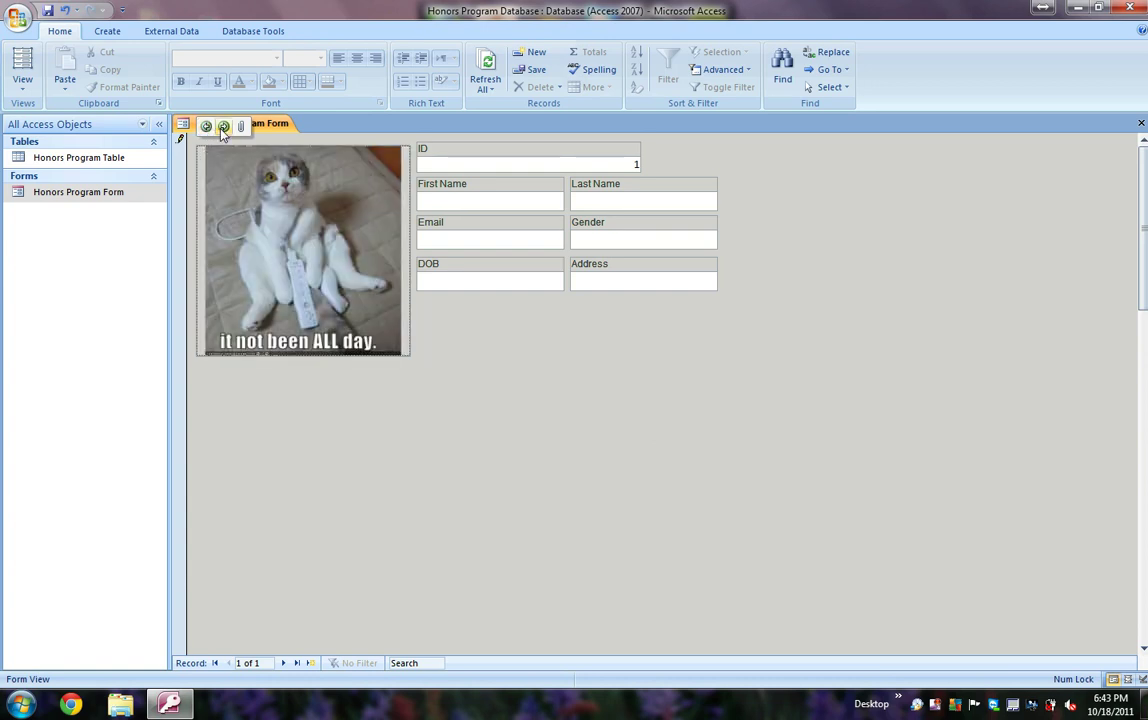
left_click(223, 126)
left_click(206, 126)
left_click(206, 126)
left_click(223, 126)
left_click(1141, 124)
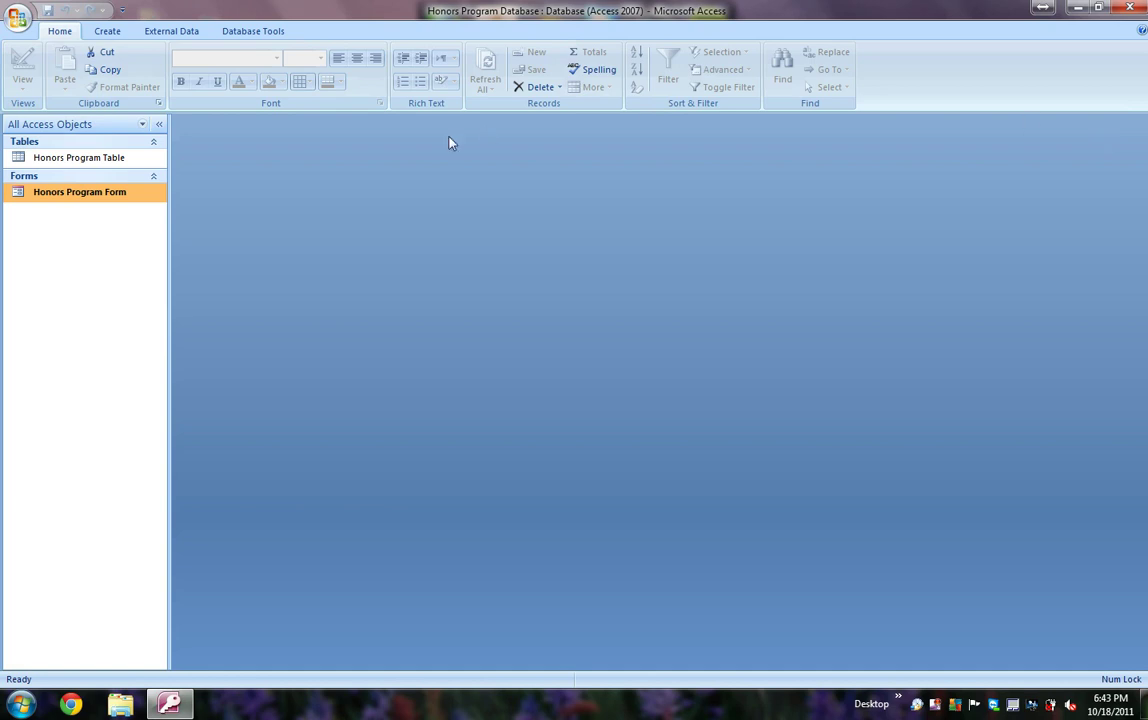
Step: Open the Honors Program Table and switch it to Design View
double_click(123, 163)
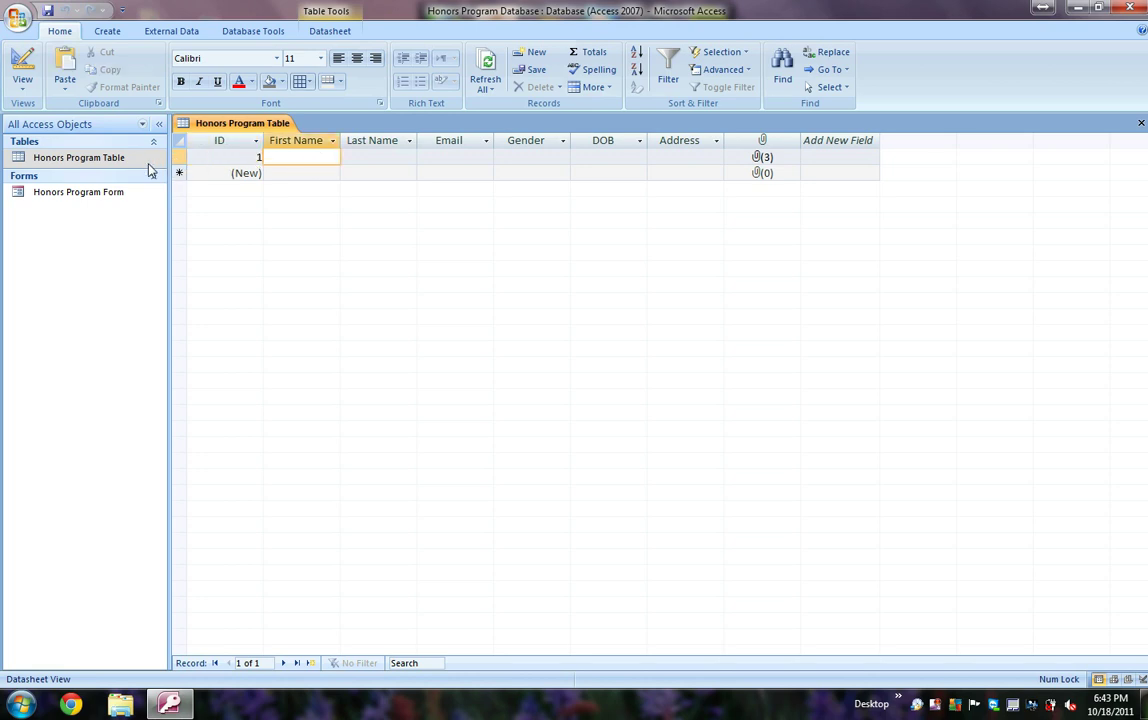
right_click(146, 165)
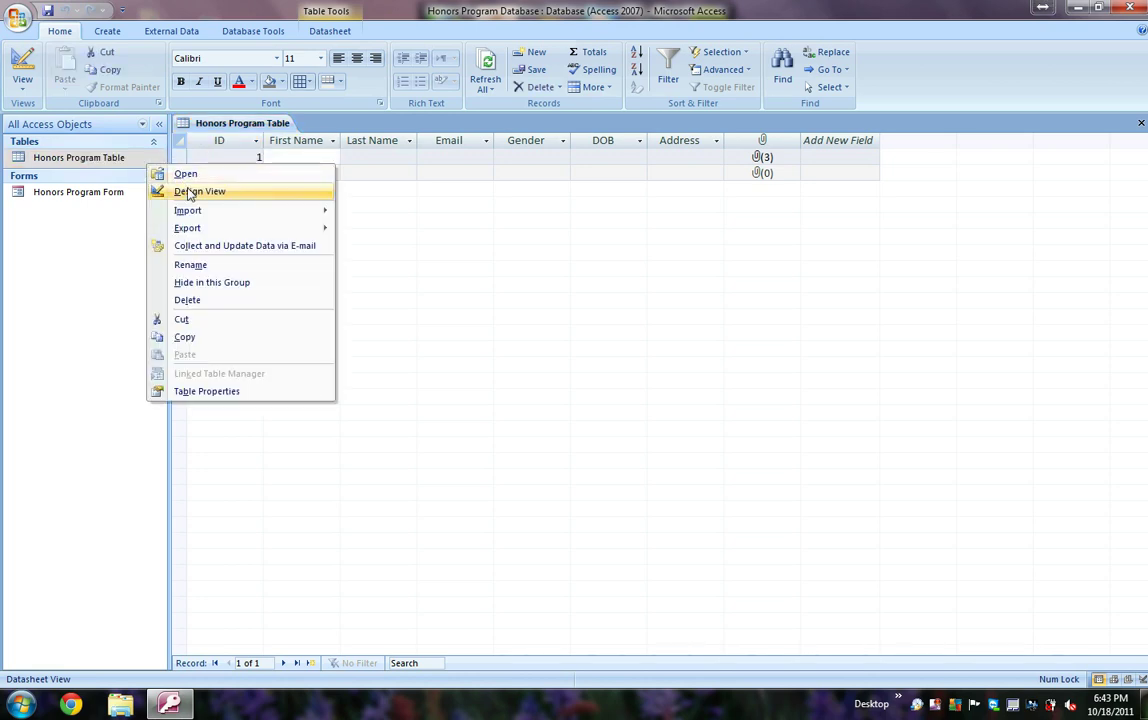
left_click(172, 191)
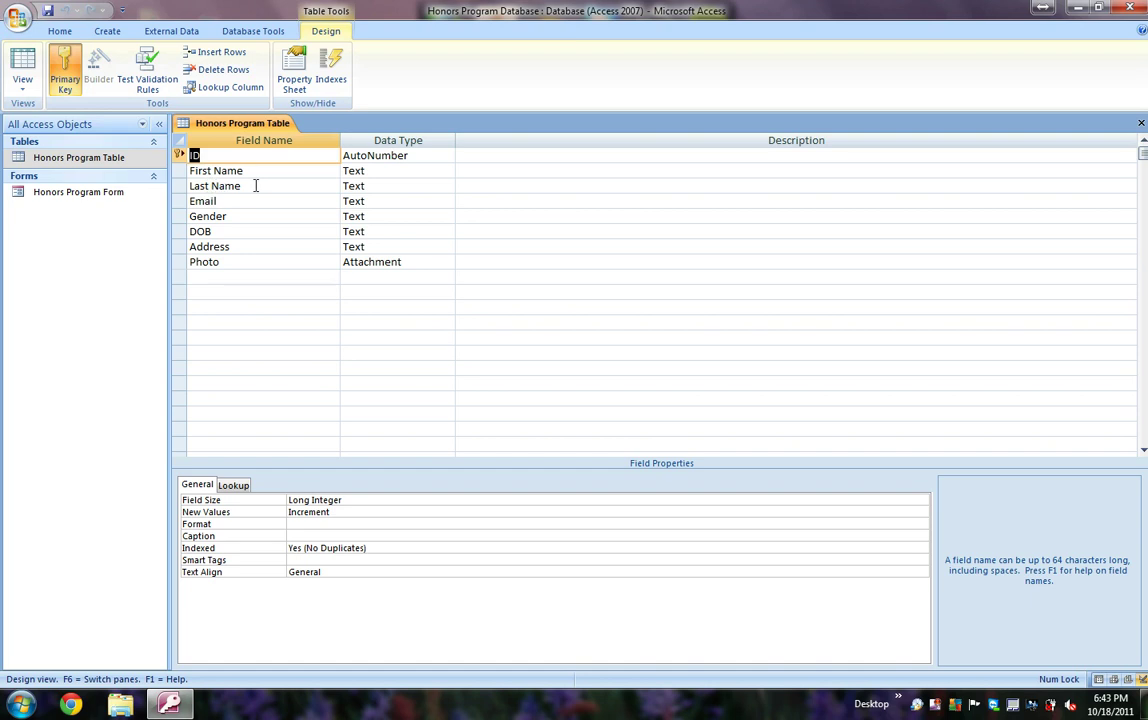
Step: Pick Text from the ID row's Data Type dropdown in place of AutoNumber
left_click(419, 155)
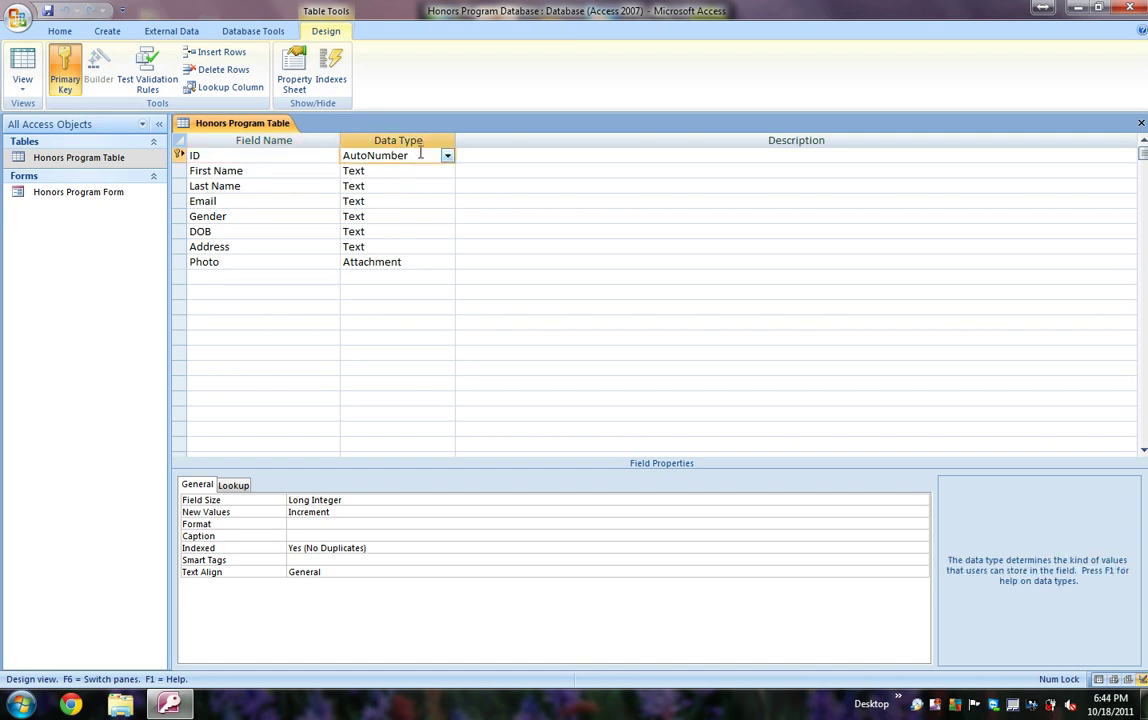
left_click(447, 155)
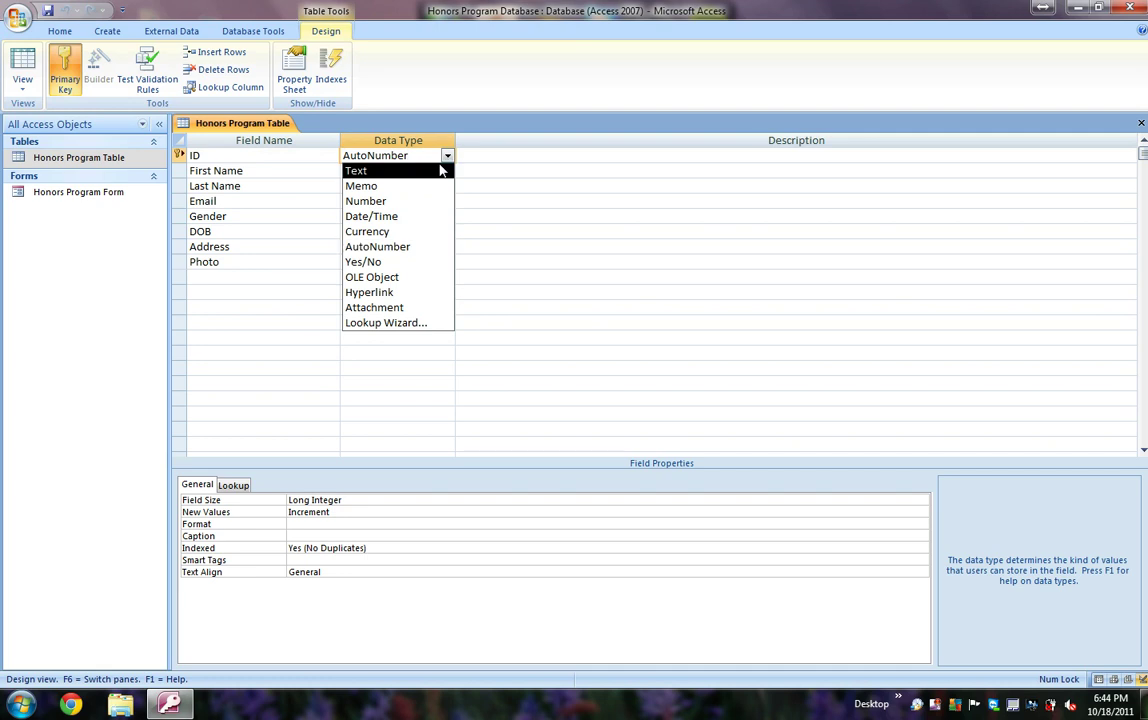
left_click(440, 171)
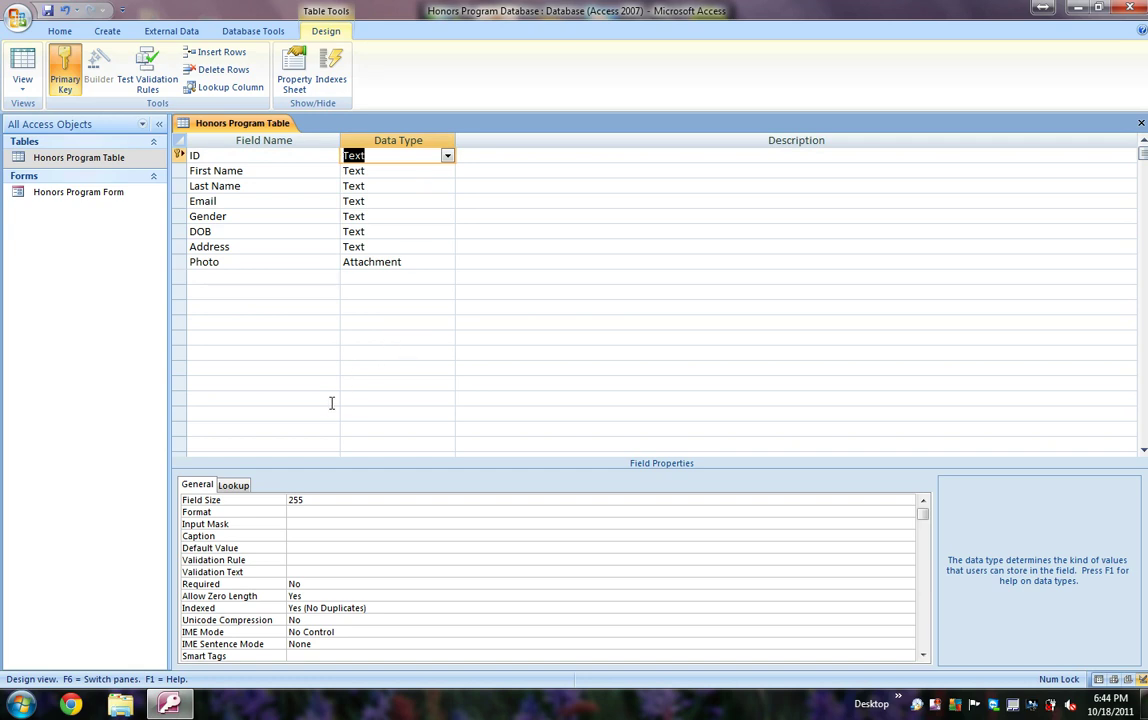
Step: Set the Field Size of ID, First Name and Last Name to 25
left_click(308, 500)
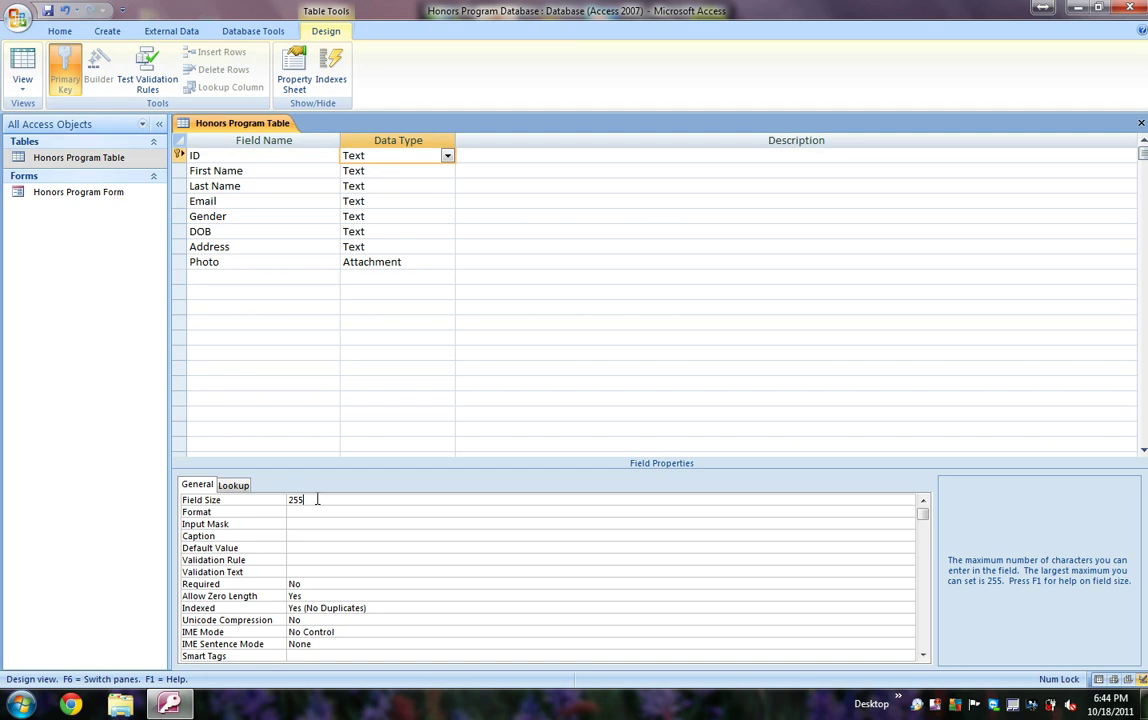
key("BackSpace")
left_click(395, 171)
left_click(370, 502)
key("BackSpace")
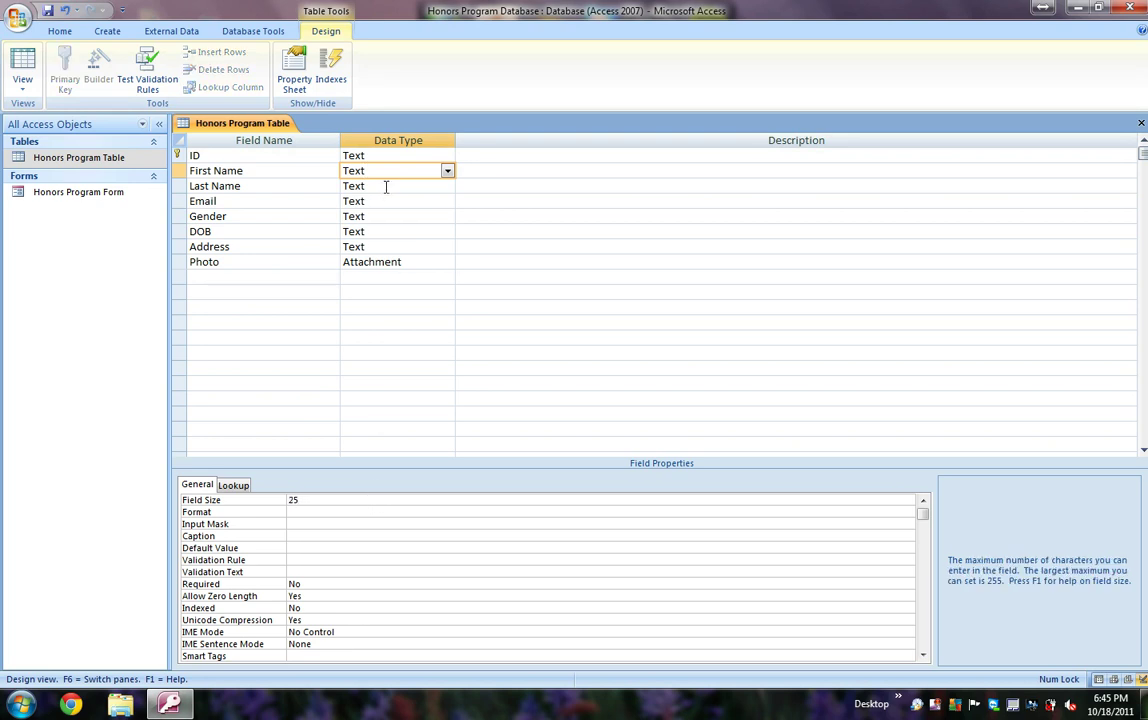
left_click(385, 186)
left_click(323, 500)
key("BackSpace")
Step: Set field sizes for Email to 80, Gender to 10, DOB to 25 and Address to 100
left_click(385, 205)
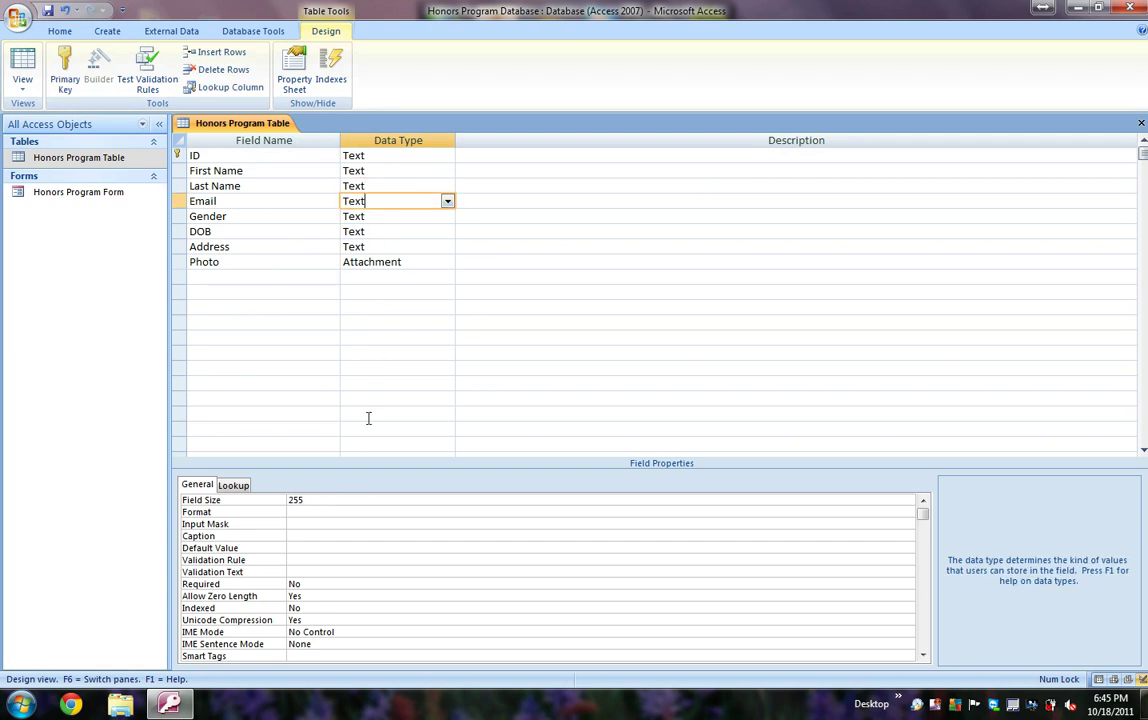
left_click(300, 500)
left_click_drag(300, 500, 274, 495)
type("80")
left_click(384, 218)
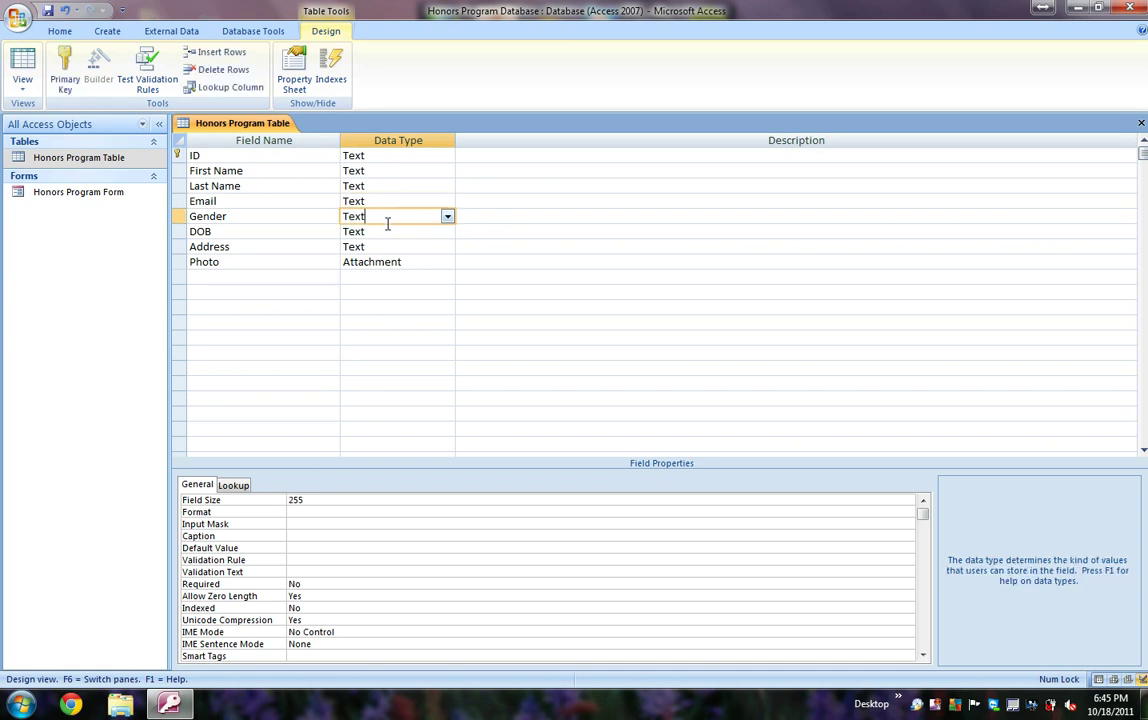
left_click_drag(317, 500, 264, 496)
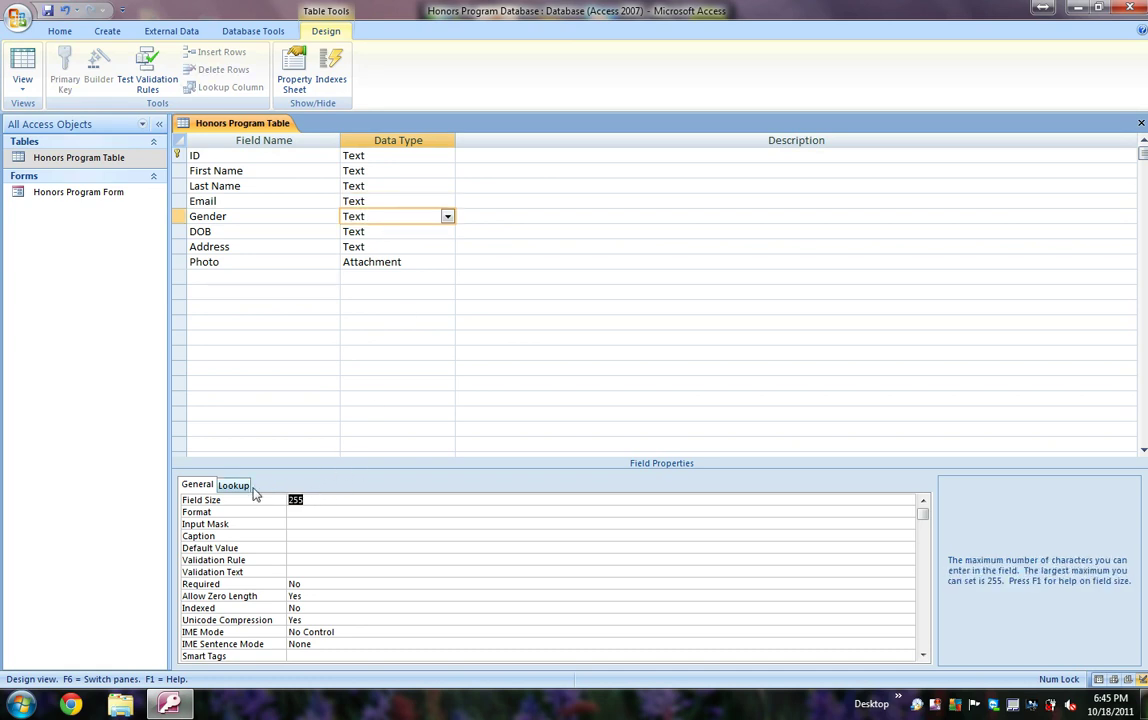
type("10")
left_click(382, 233)
left_click(315, 502)
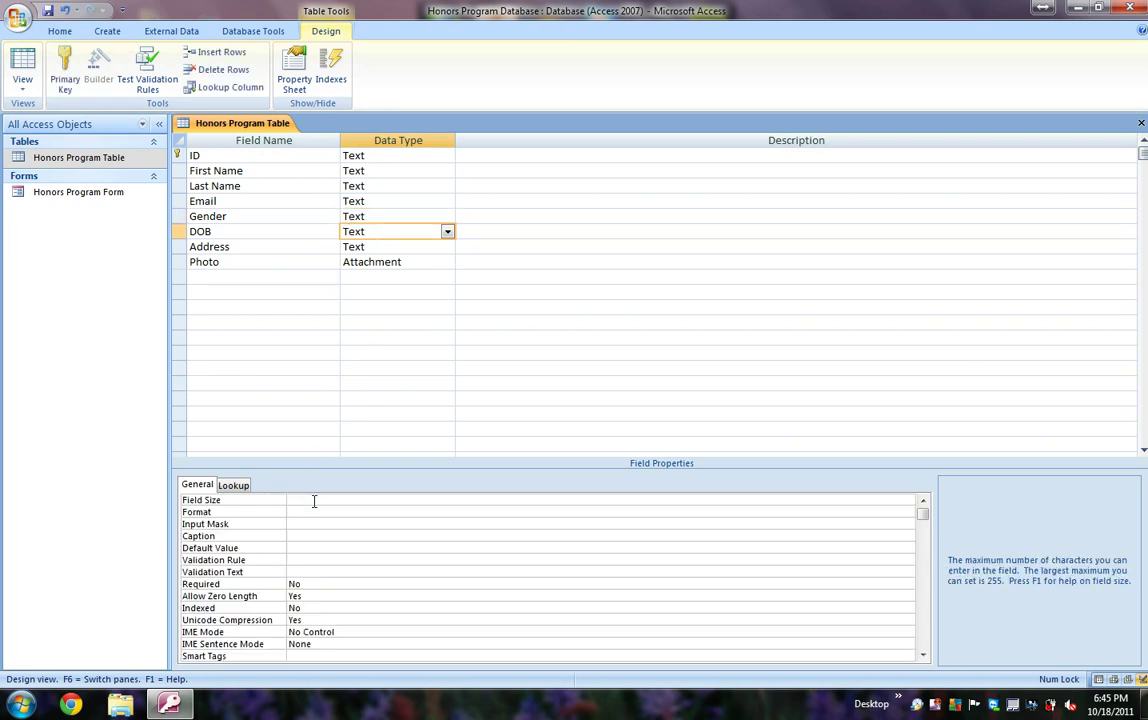
key("BackSpace")
left_click(387, 246)
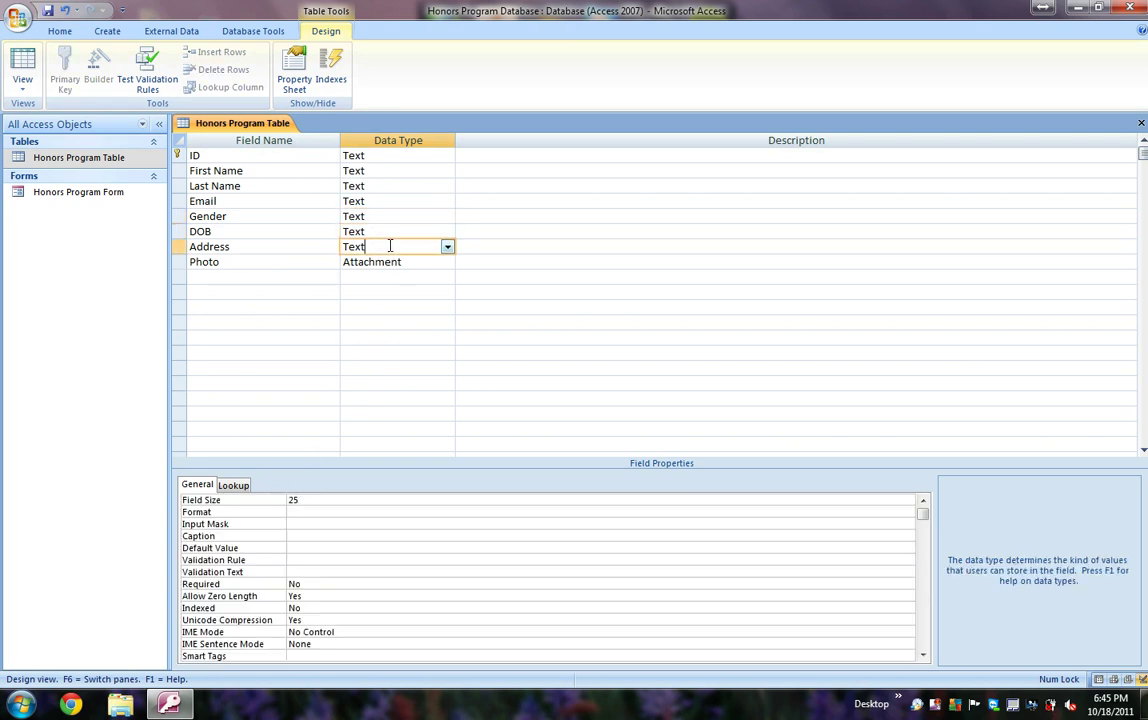
double_click(323, 500)
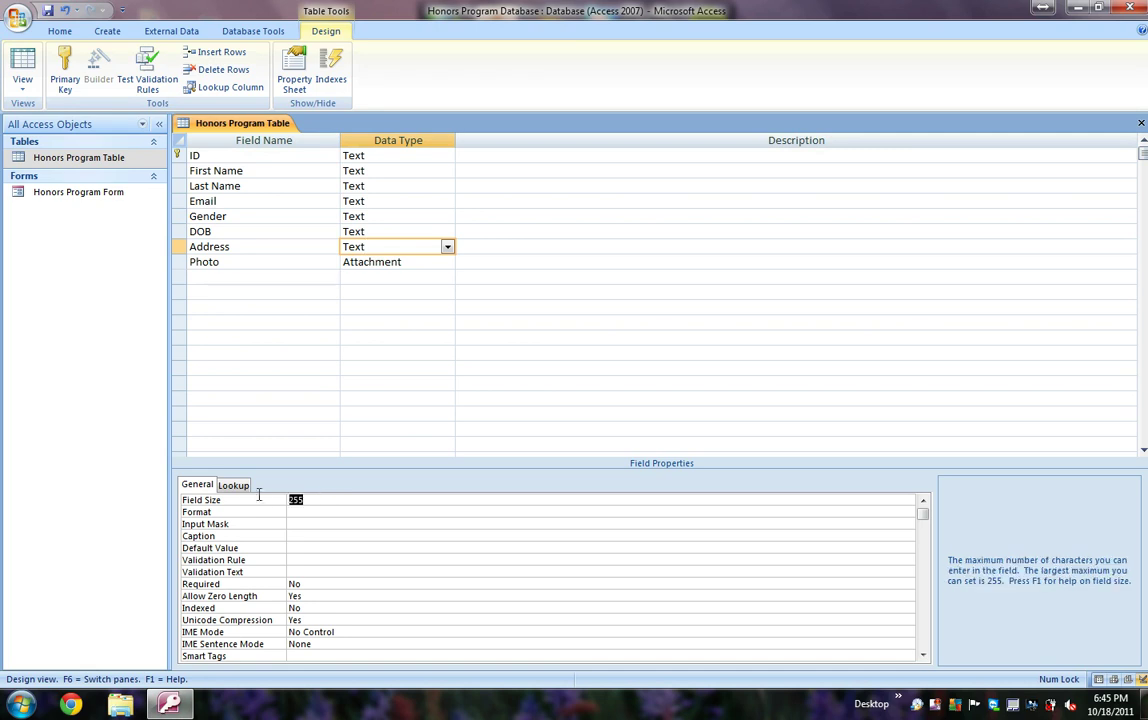
left_click(410, 306)
left_click(413, 262)
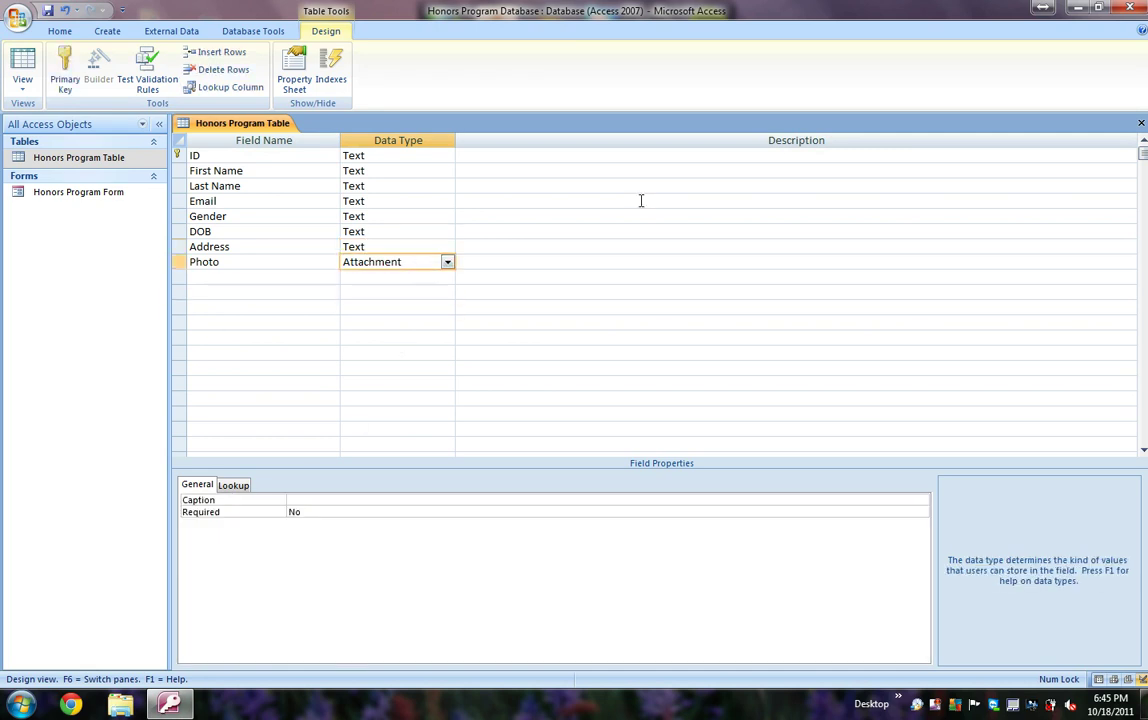
Step: Save and close the table design, accepting the data-loss warning, then select the Honors Program Table
left_click(1141, 123)
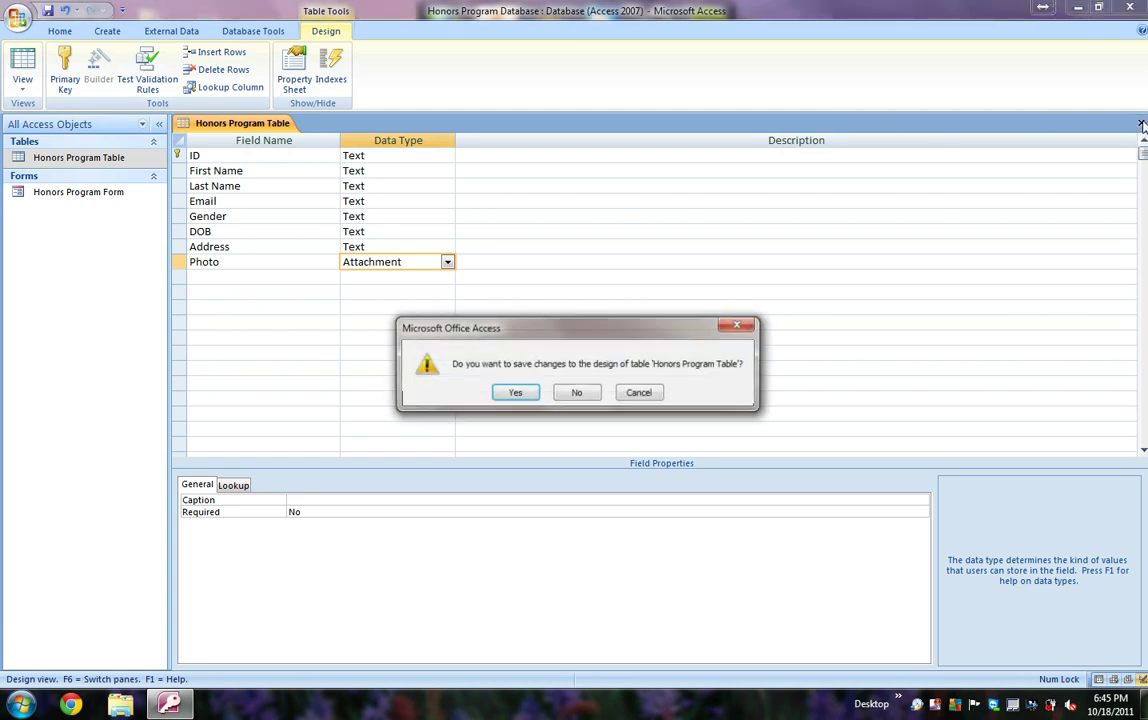
left_click(525, 396)
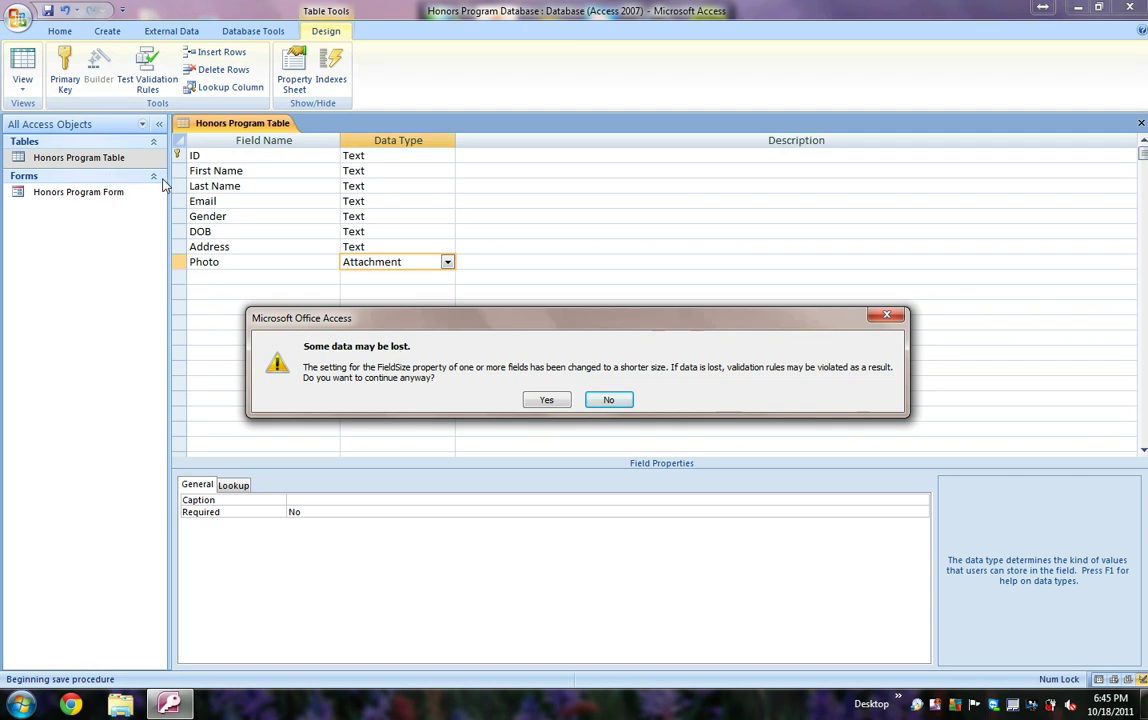
left_click(546, 400)
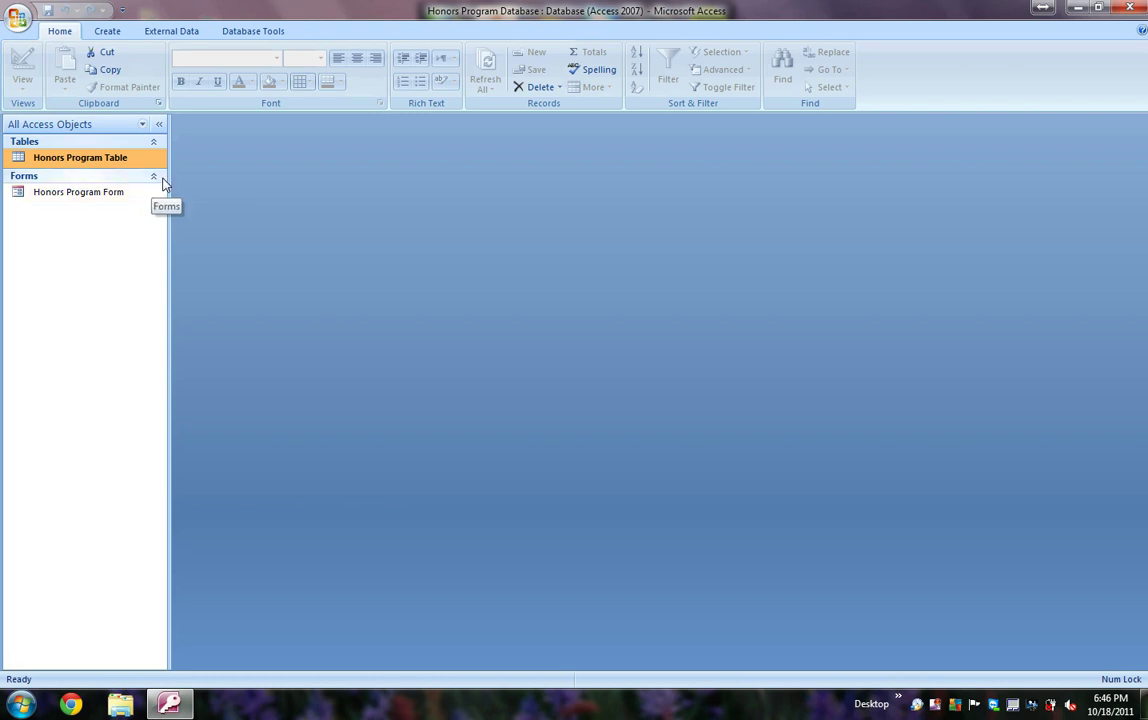
double_click(126, 160)
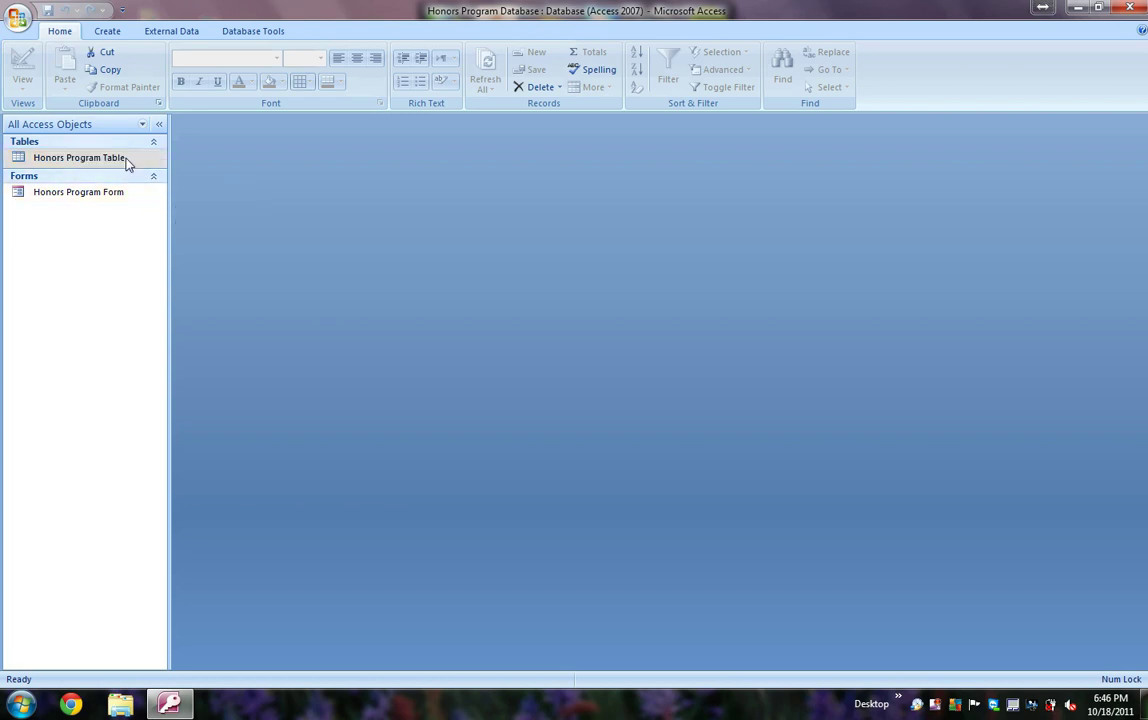
Step: Reopen the table design and set the Gender field's Lookup Display Control to Combo Box
right_click(127, 162)
left_click(143, 184)
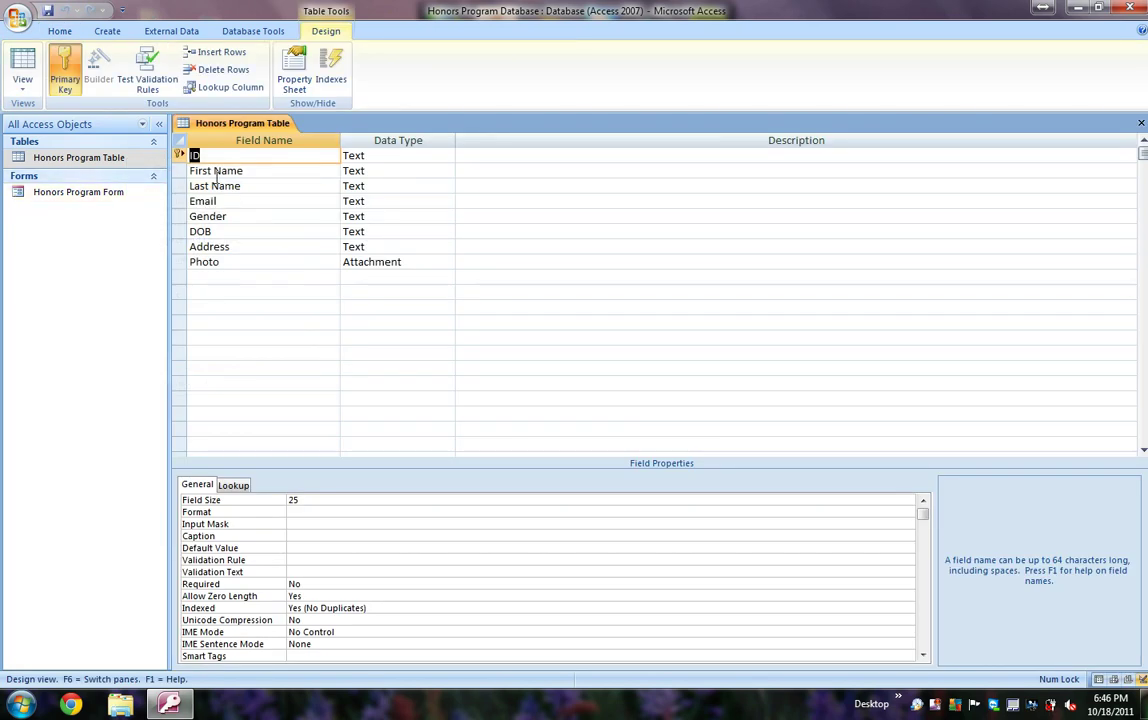
left_click(378, 217)
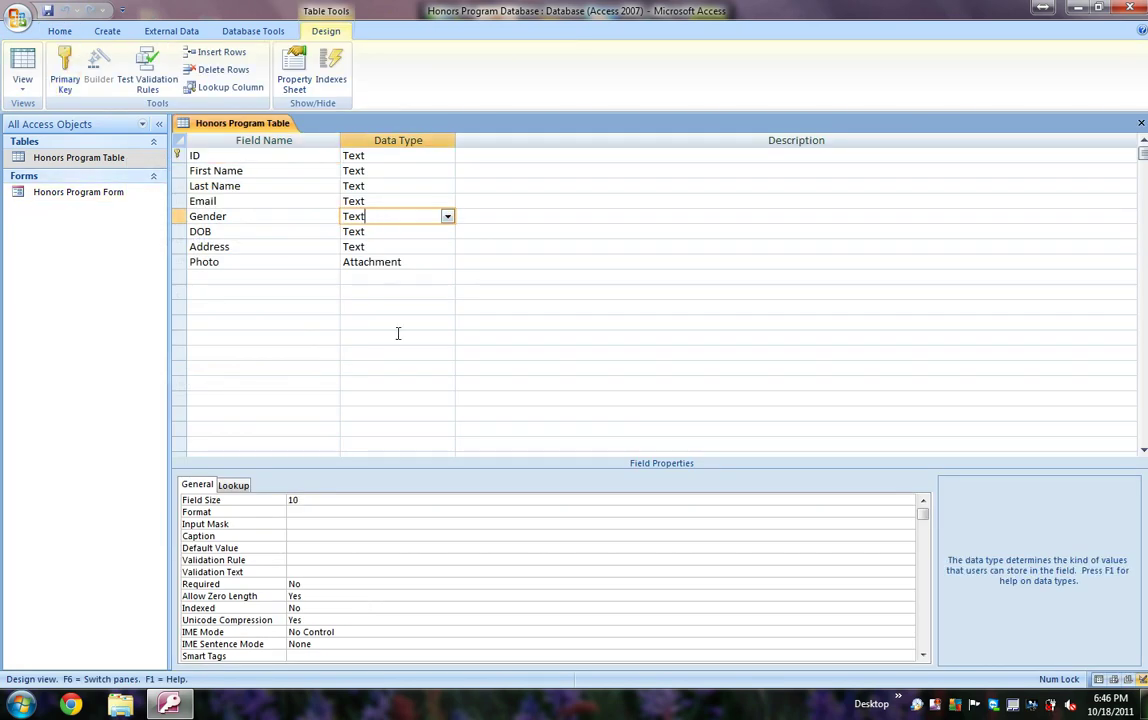
left_click(250, 485)
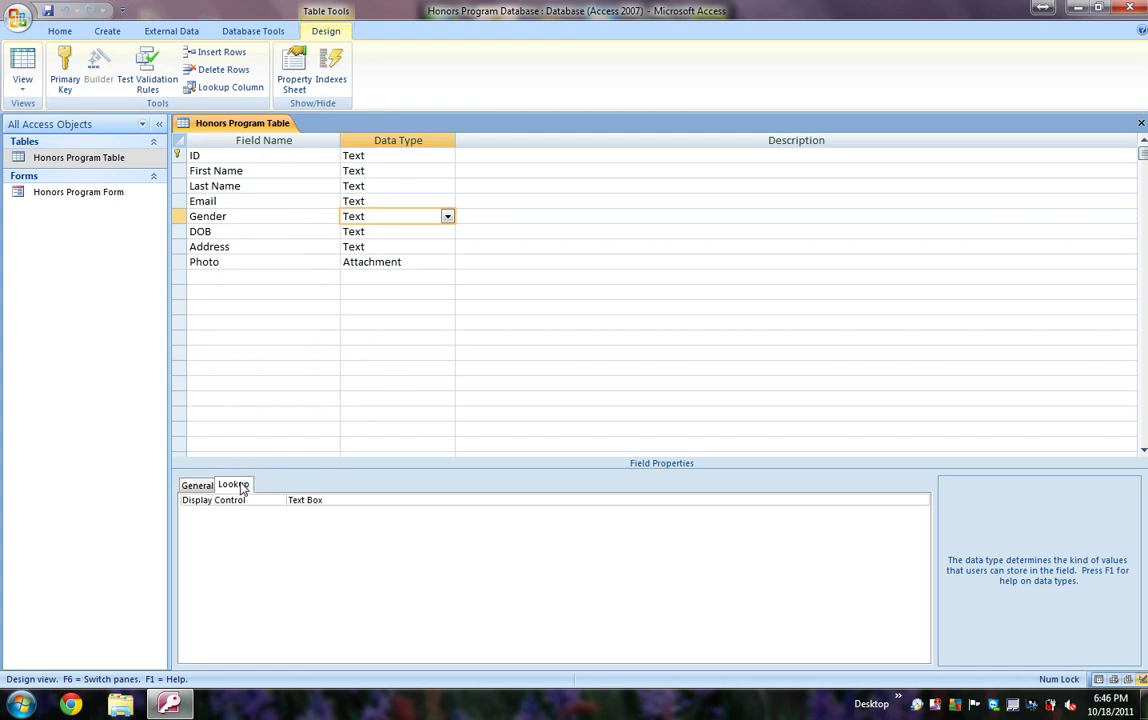
left_click(919, 503)
left_click(920, 502)
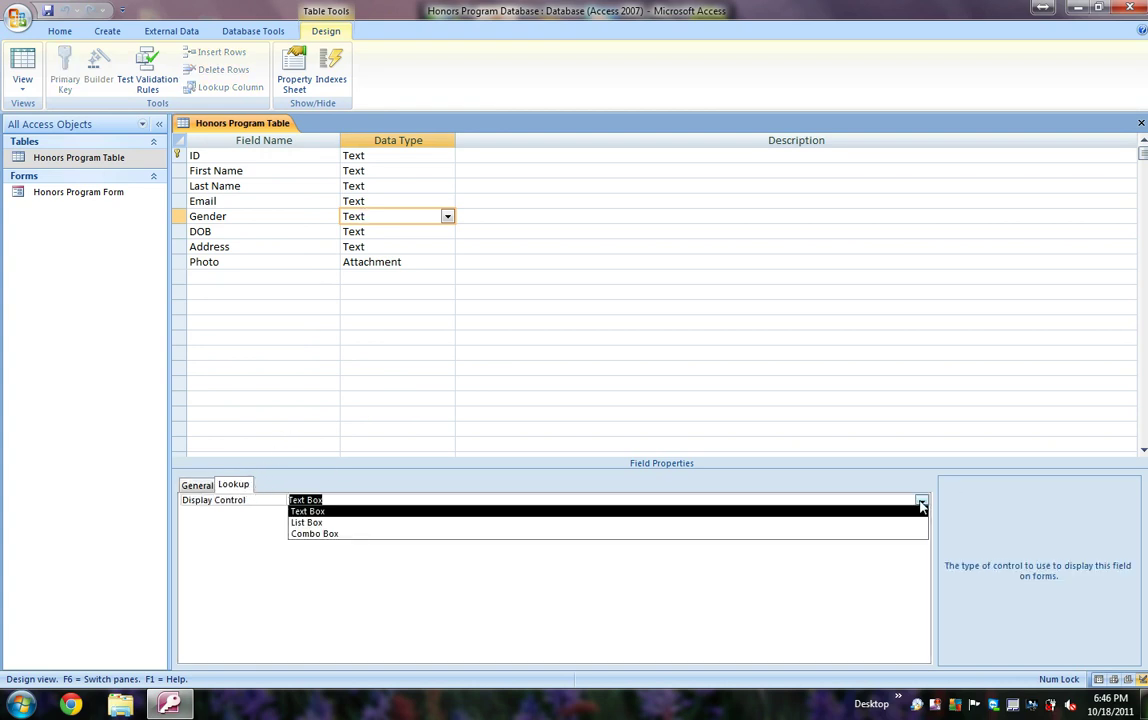
left_click(883, 533)
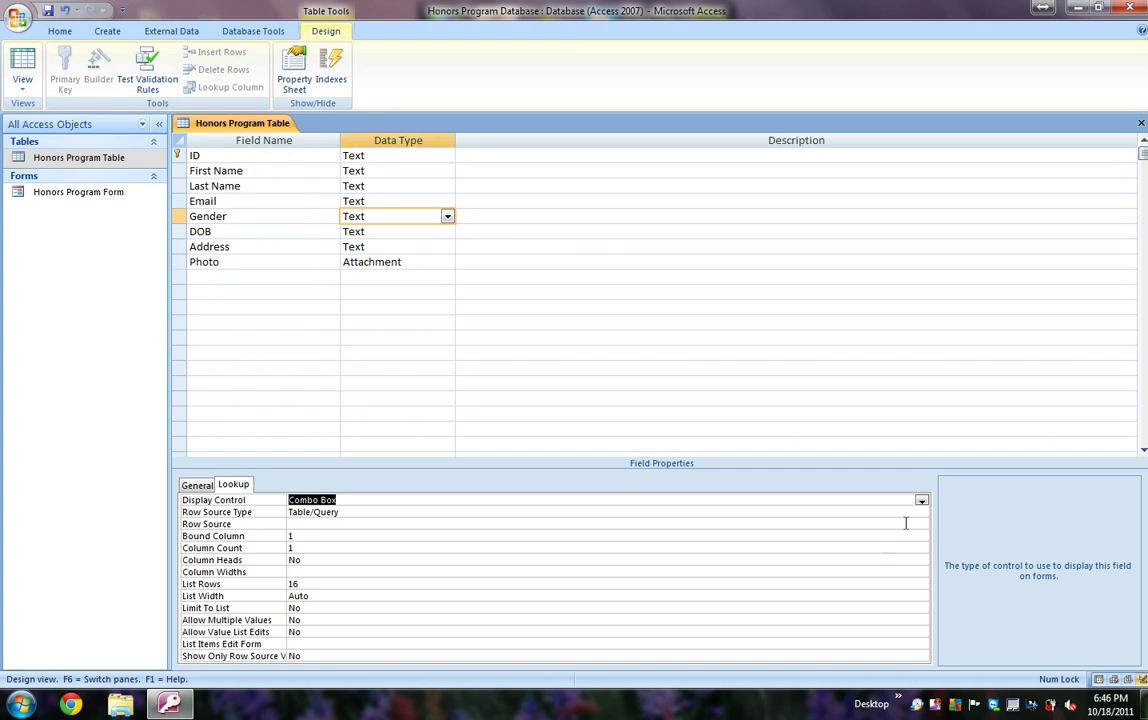
Step: Make Gender's Row Source a Value List of "Male";"Female" and close the design
left_click(919, 512)
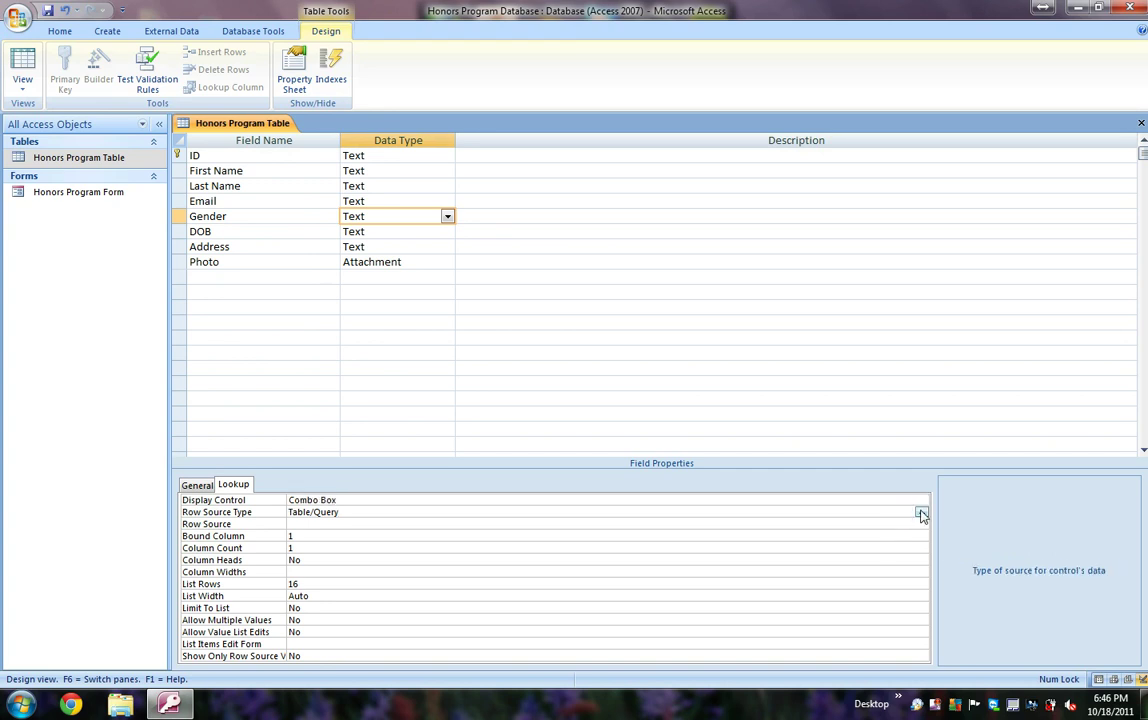
left_click(921, 513)
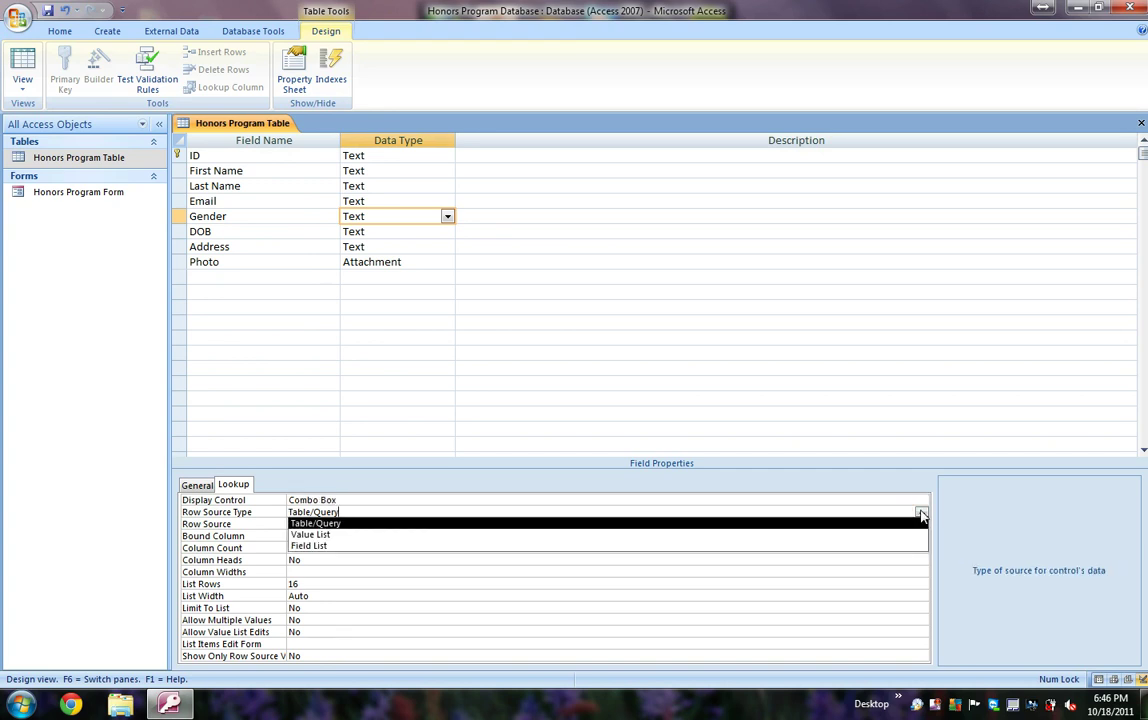
left_click(897, 535)
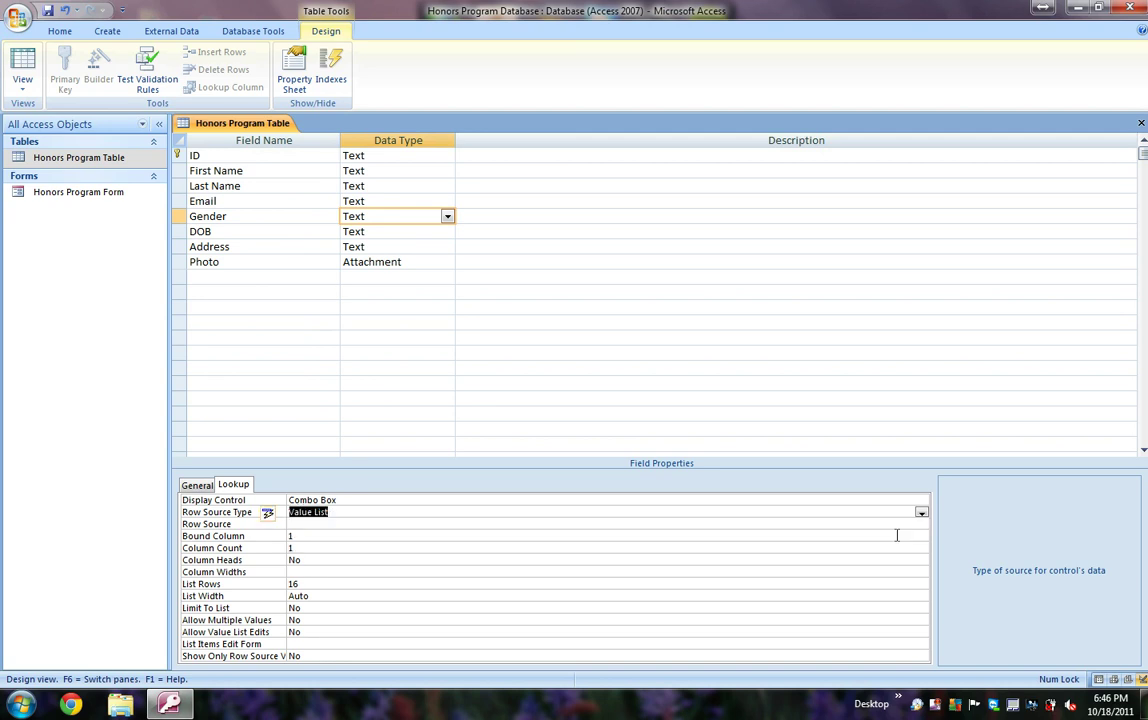
left_click(554, 525)
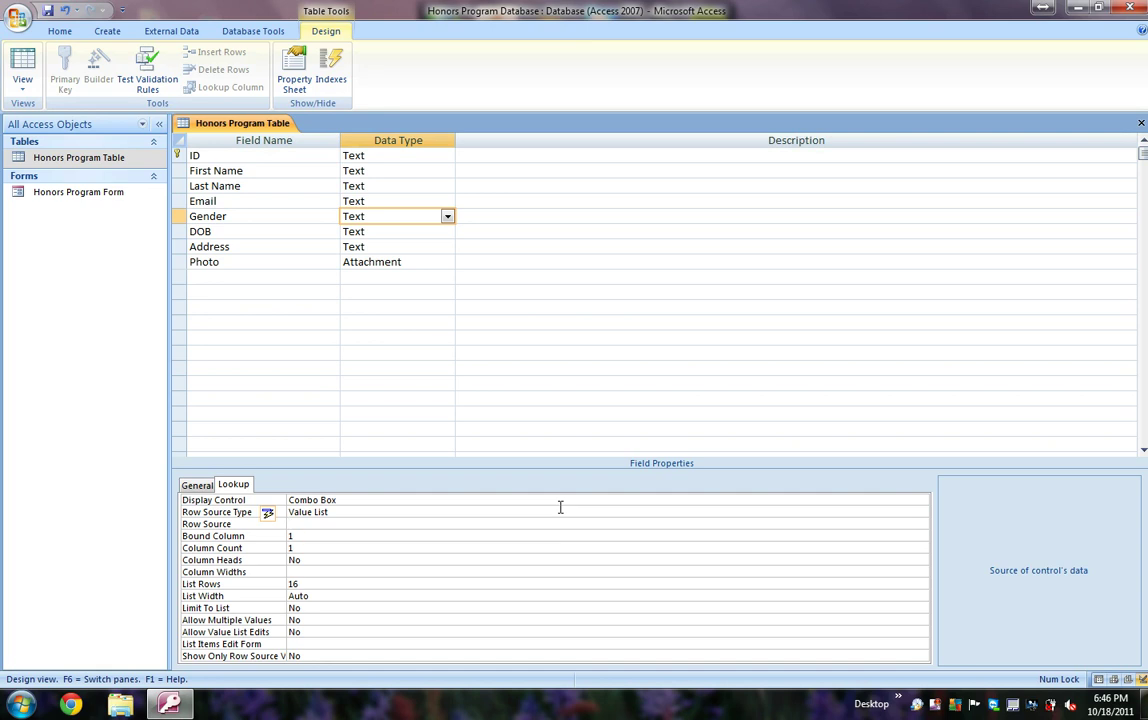
type("\"Male\";\"Female\"")
left_click(1141, 123)
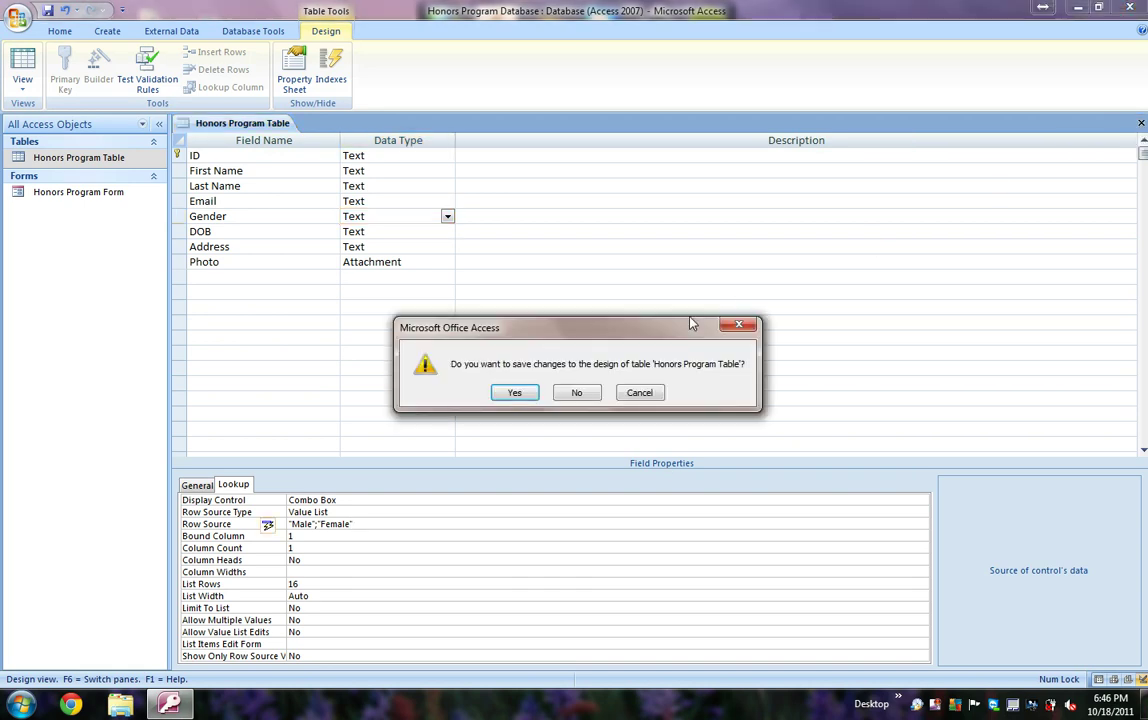
Step: Save the Gender lookup, open Honors Program Table and check record 1's Male/Female drop-down
left_click(515, 393)
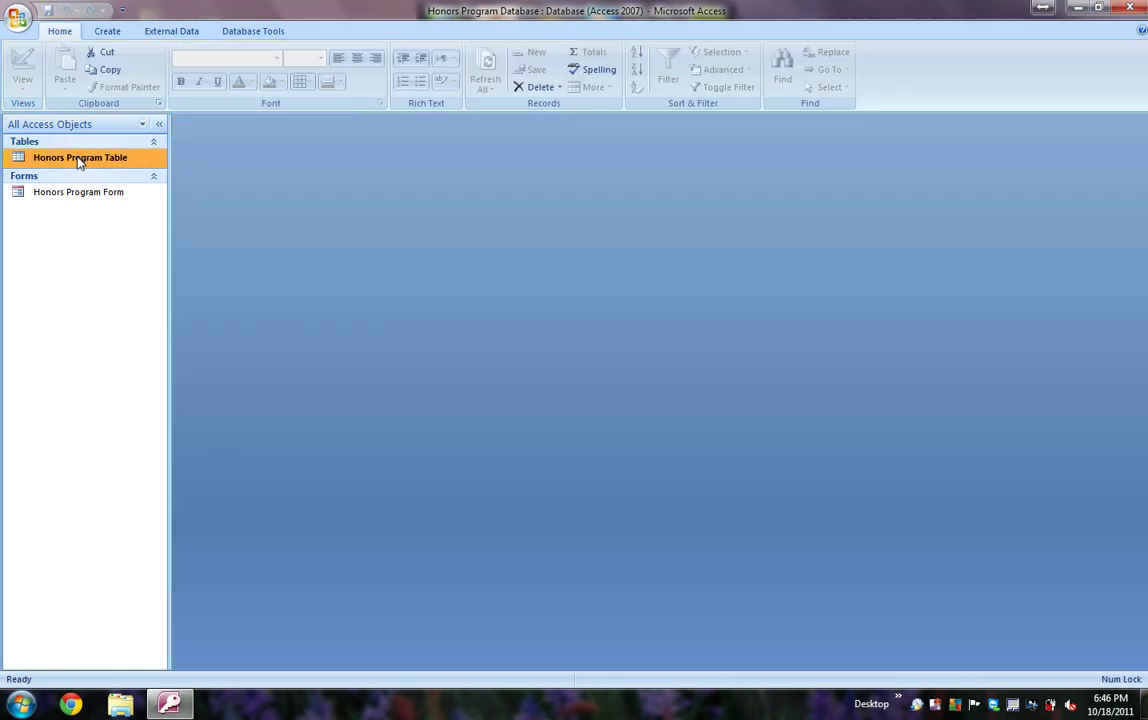
double_click(78, 160)
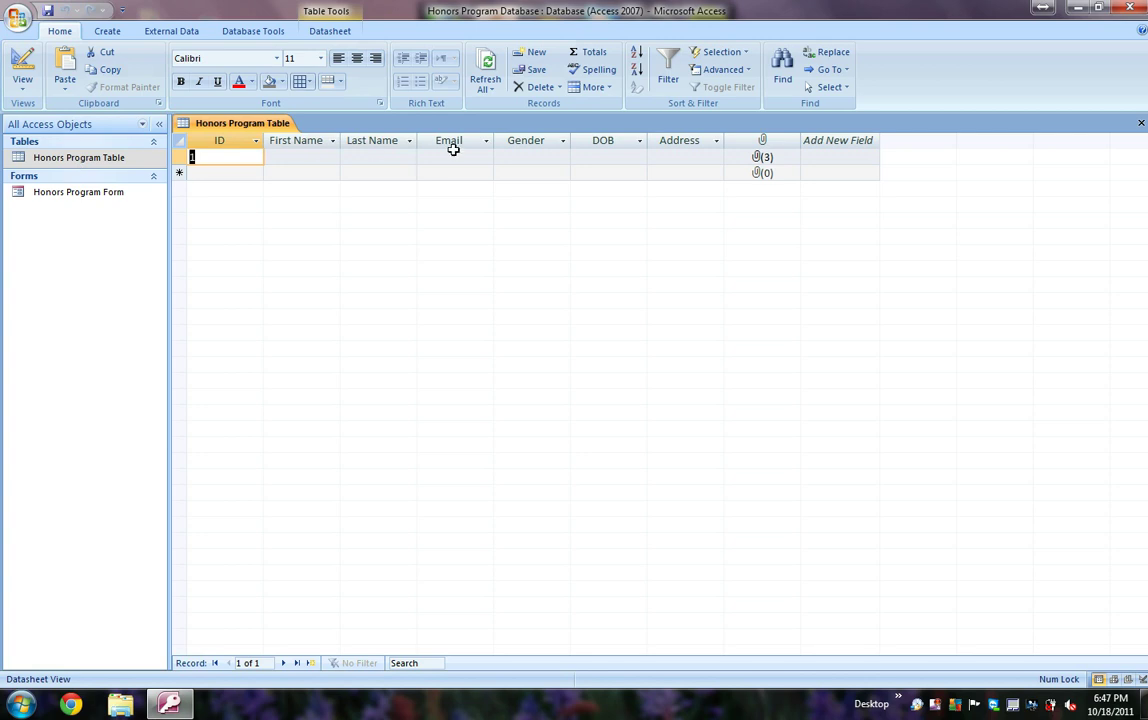
left_click(512, 158)
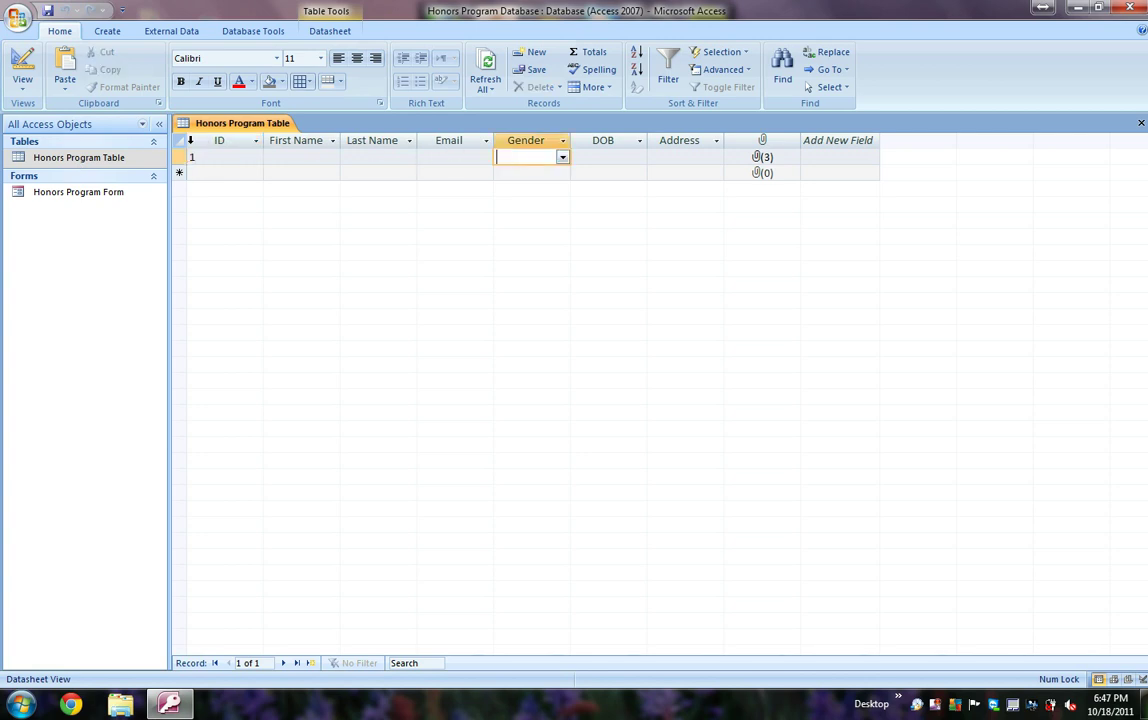
left_click(562, 158)
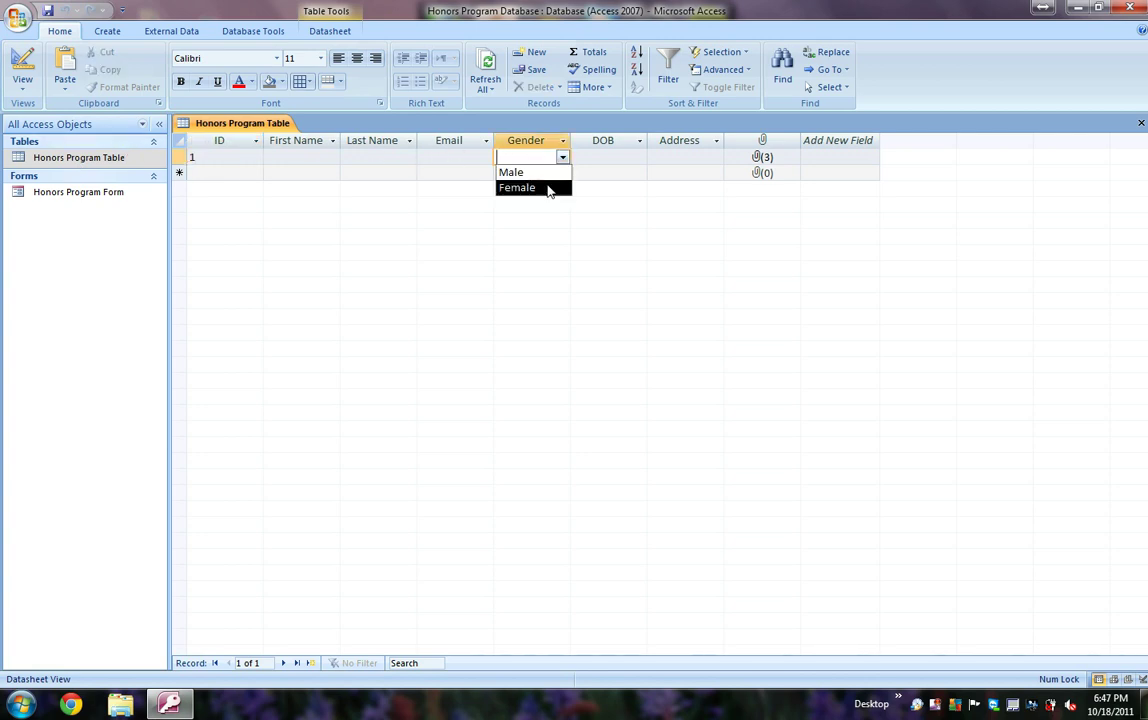
left_click(577, 193)
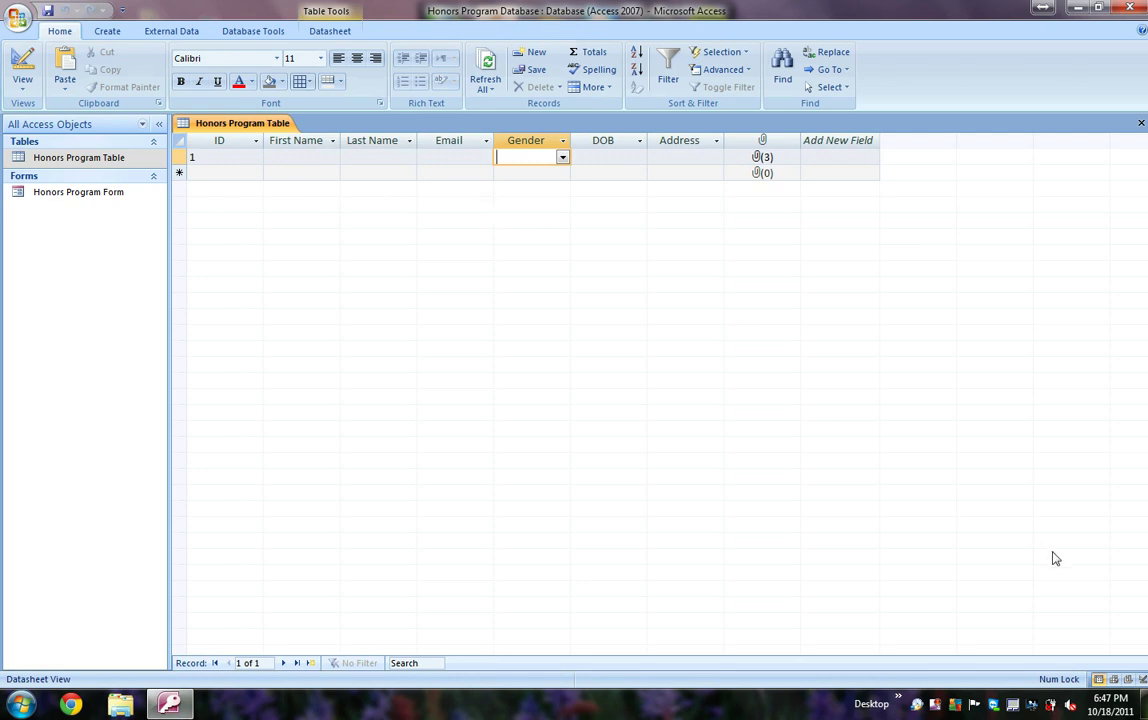
Step: Add a new datasheet field named 'Top 3 Picks'
double_click(857, 140)
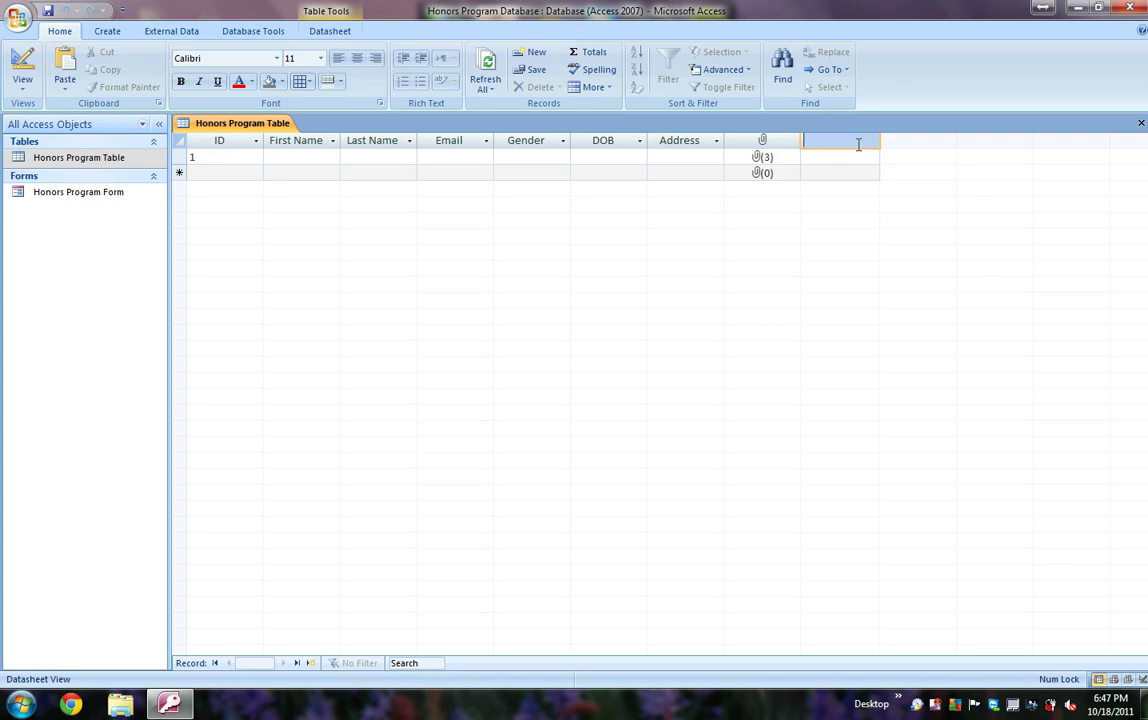
type("Top 3 Picks")
left_click(826, 158)
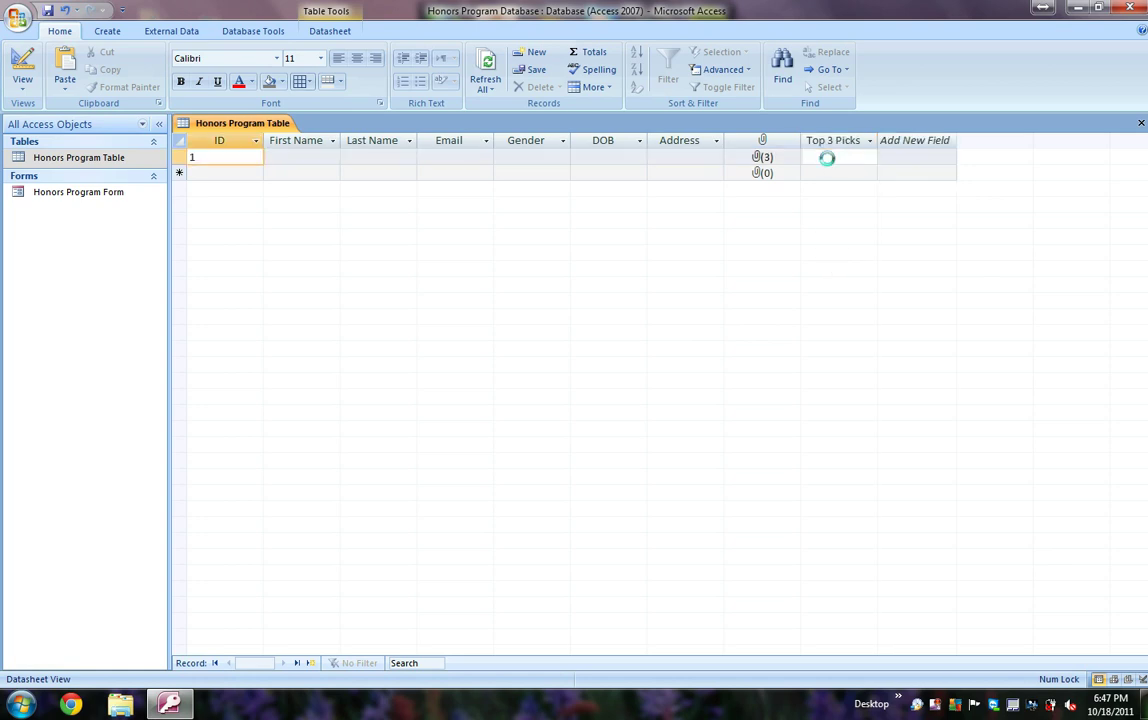
Step: In Design View, select the Top 3 Picks field and clear its field size
right_click(138, 159)
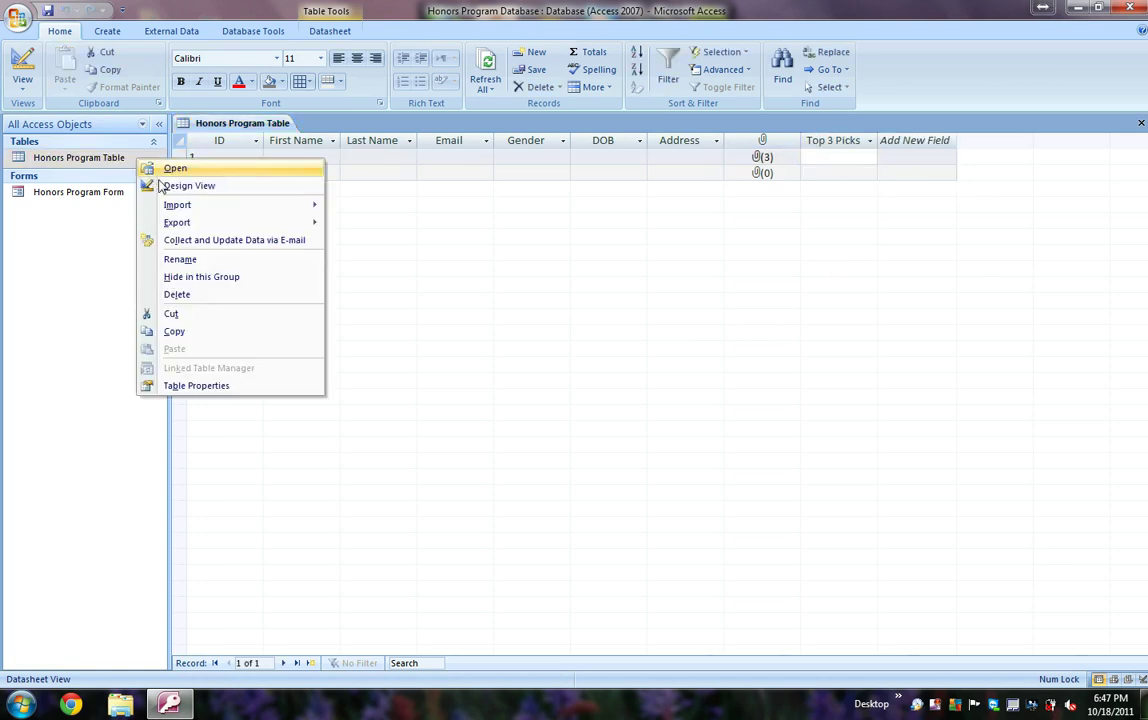
left_click(163, 185)
left_click(397, 278)
left_click(325, 500)
key("BackSpace")
key("BackSpace")
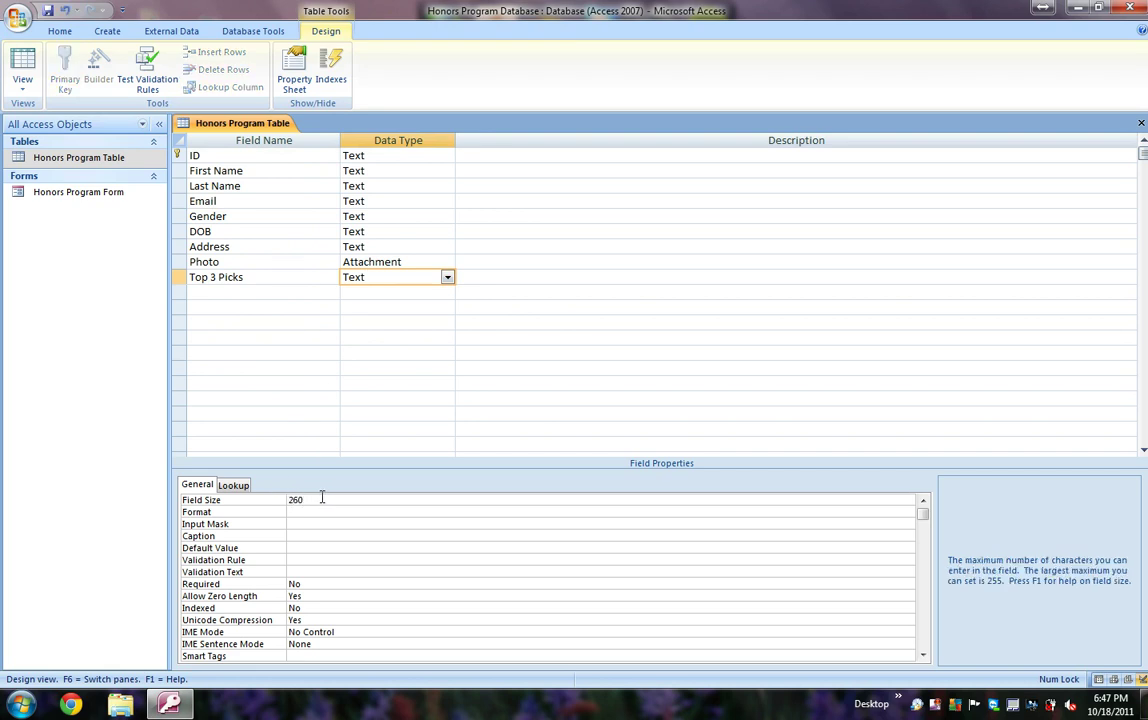
key("BackSpace")
key("BackSpace")
key("BackSpace")
Step: Make Top 3 Picks a combo box with value list Pop, Chips, Pizza, Burger, Fries
left_click(233, 486)
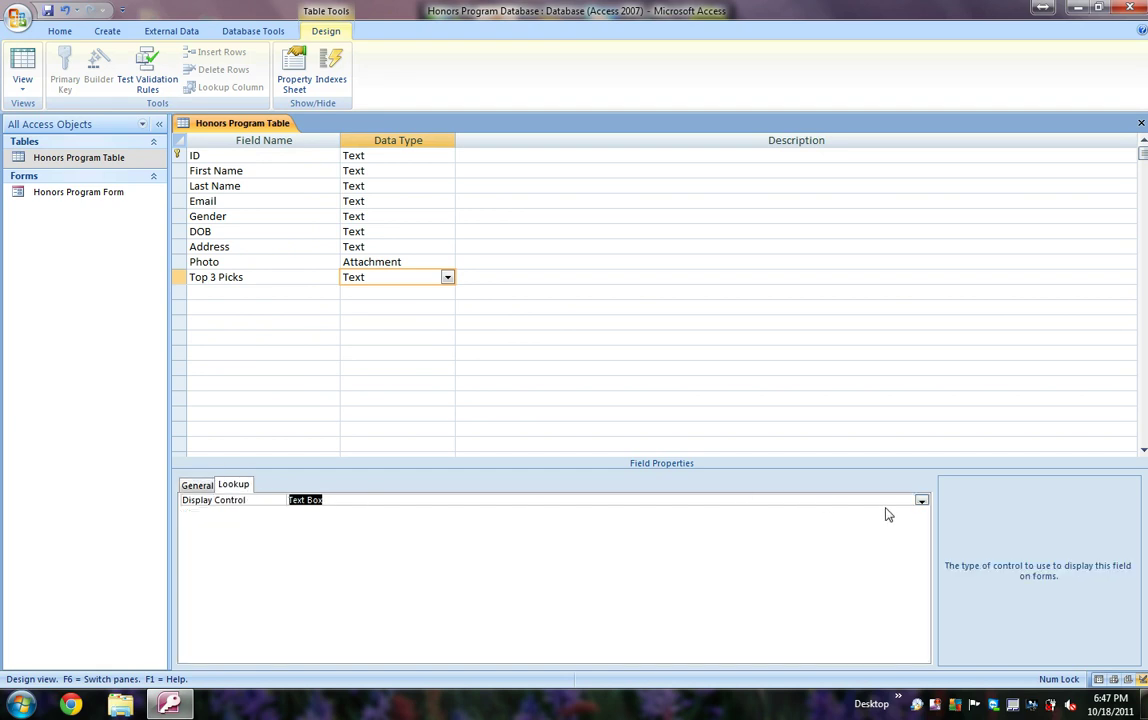
left_click(920, 501)
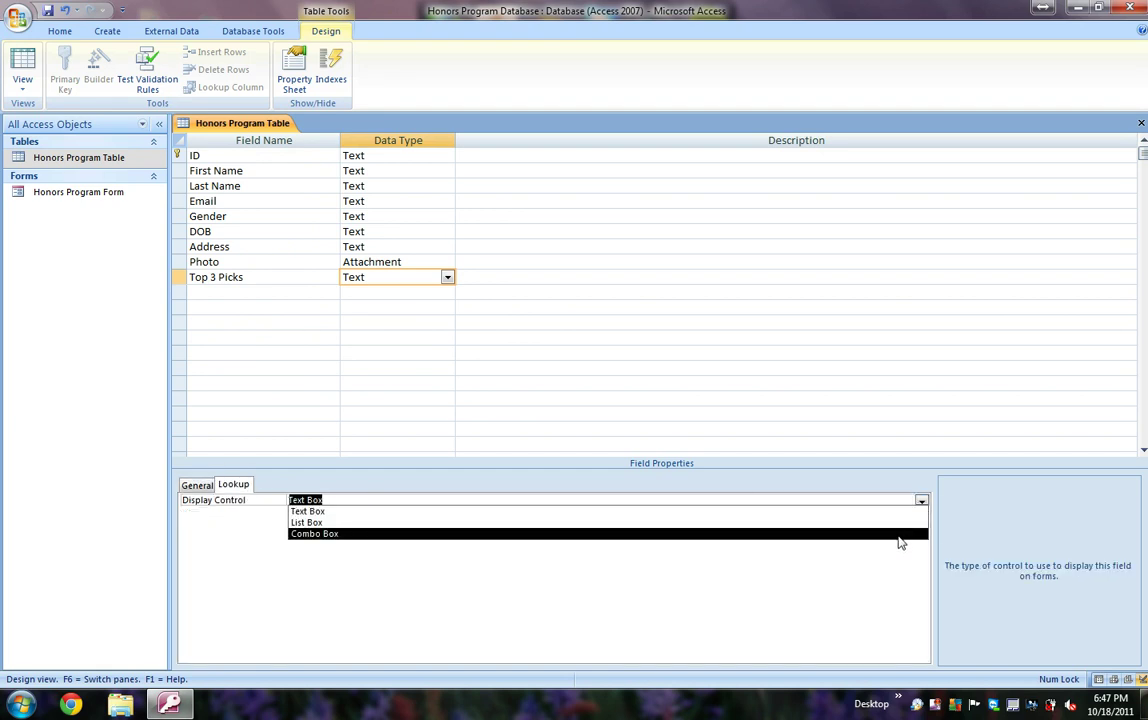
left_click(899, 535)
left_click(920, 512)
left_click(909, 535)
left_click(676, 527)
type("\"Pop\";\"Chips\";\"Pizza")
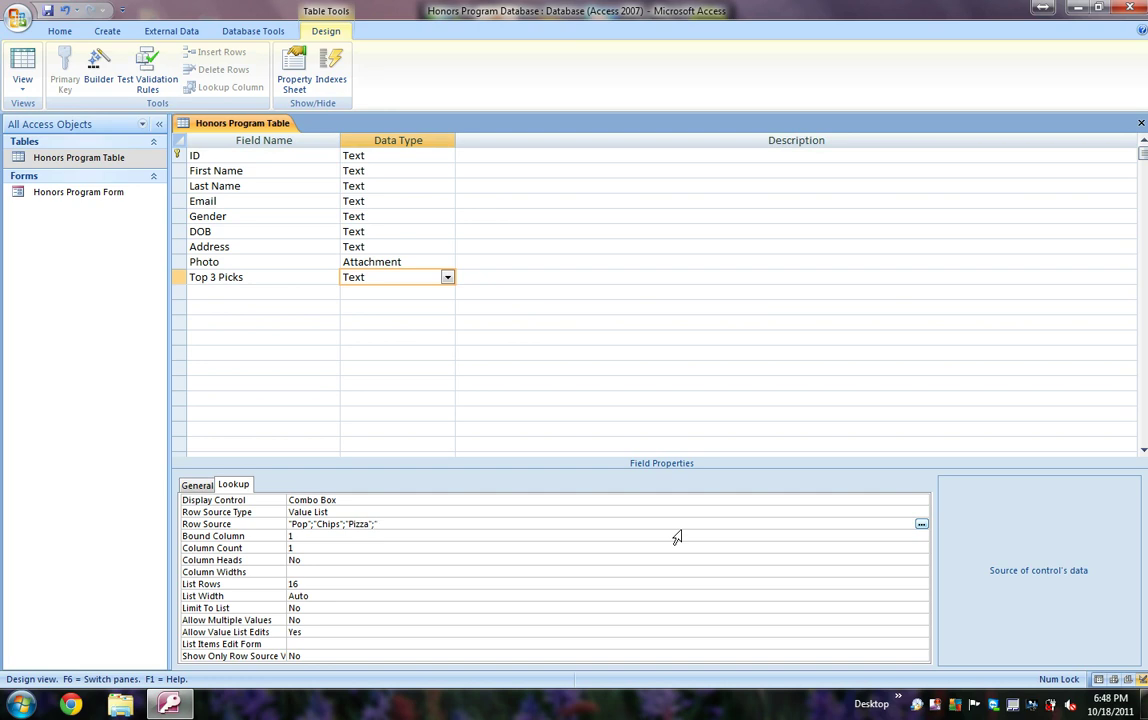
type("rger\";\"Fries\"")
Step: Set Allow Multiple Values to Yes for Top 3 Picks and confirm
left_click(322, 621)
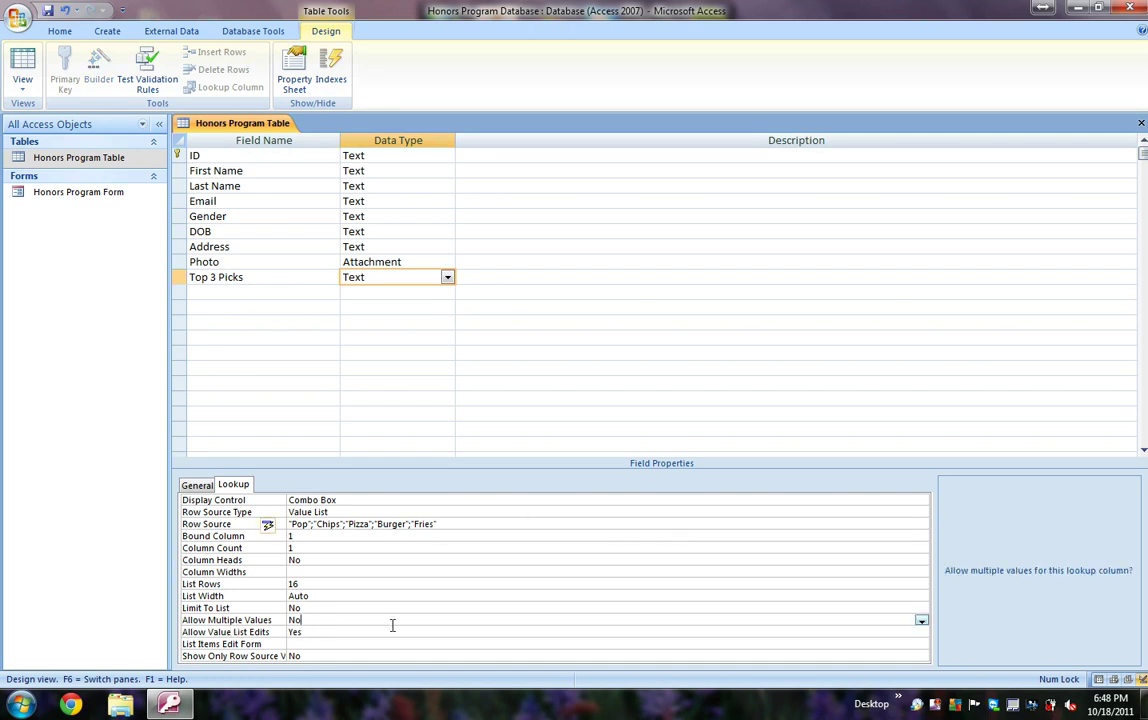
left_click(921, 621)
left_click(912, 640)
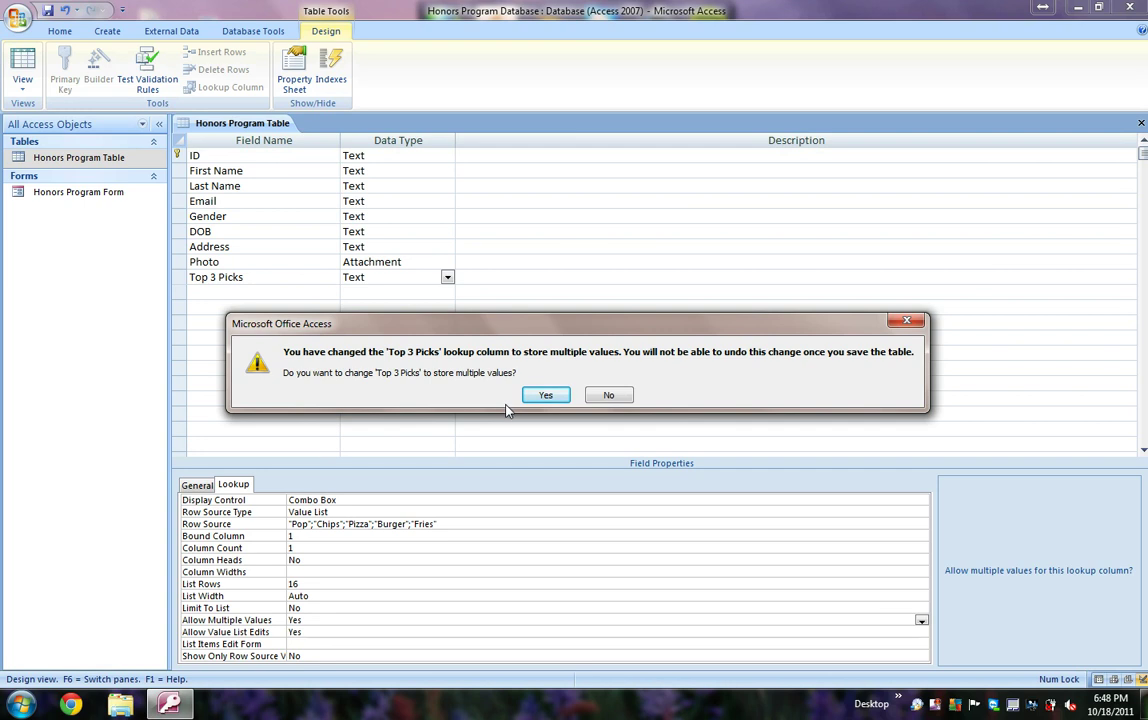
left_click(545, 395)
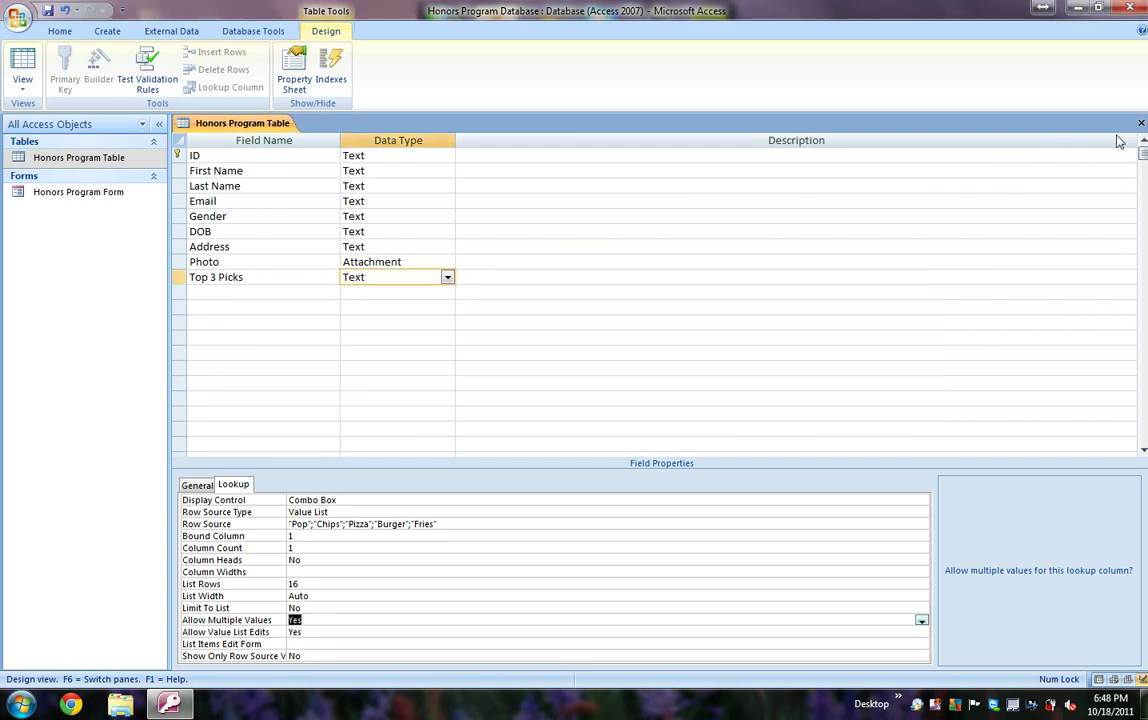
Step: Close and save the table design, accepting the data-loss warning
left_click(1141, 122)
left_click(516, 395)
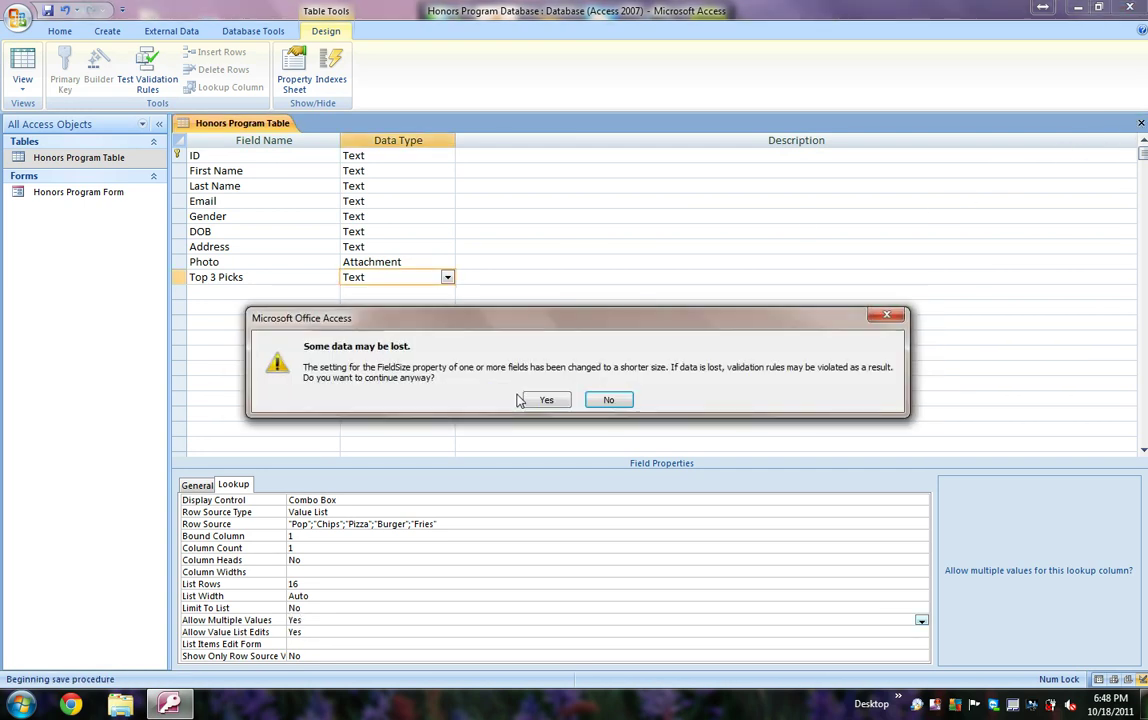
left_click(545, 400)
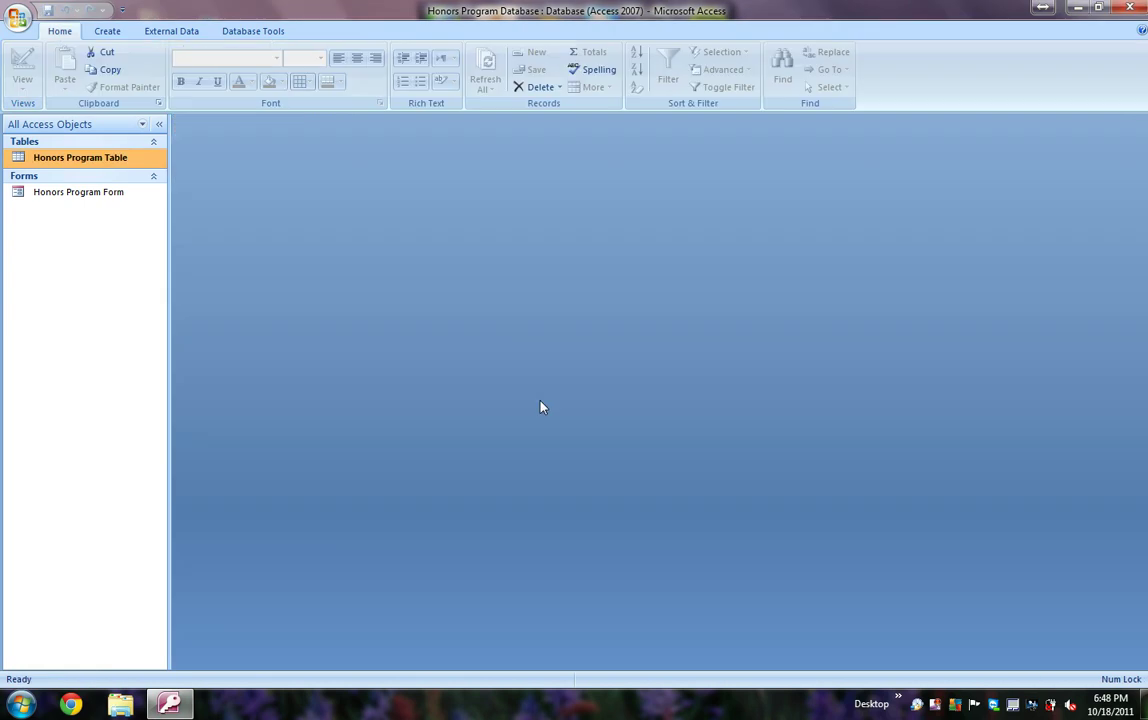
Step: In the table datasheet, set record 1's Top 3 Picks to Pop, Chips and Pizza
double_click(110, 160)
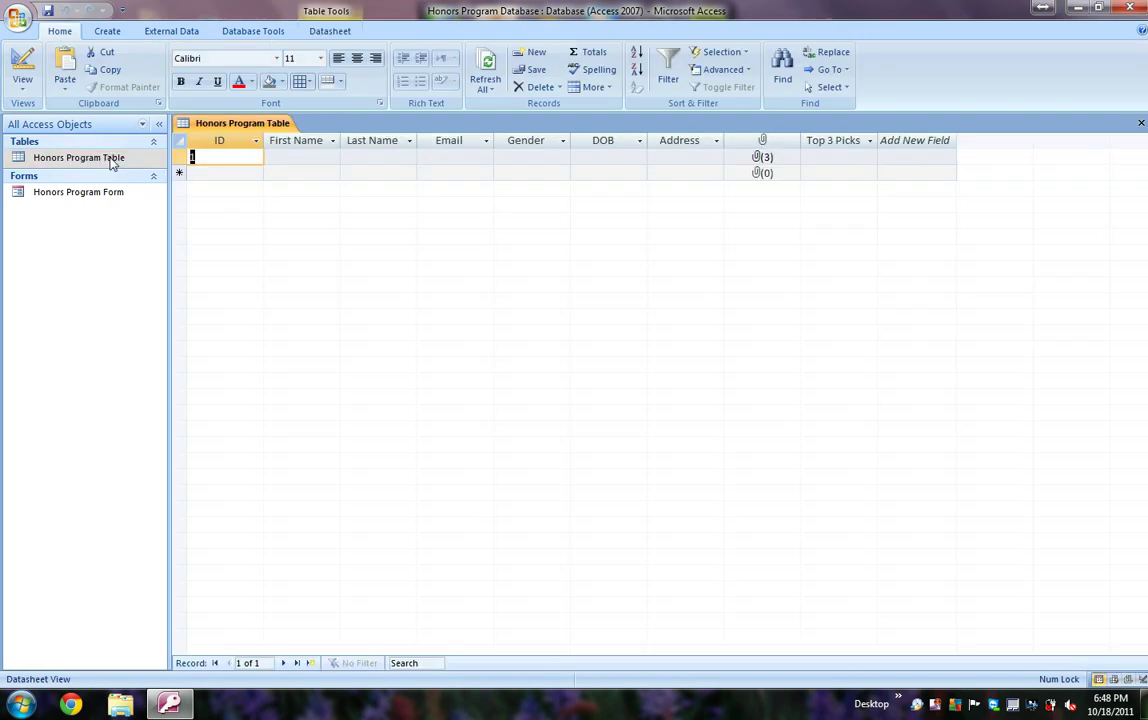
left_click(828, 157)
left_click(869, 157)
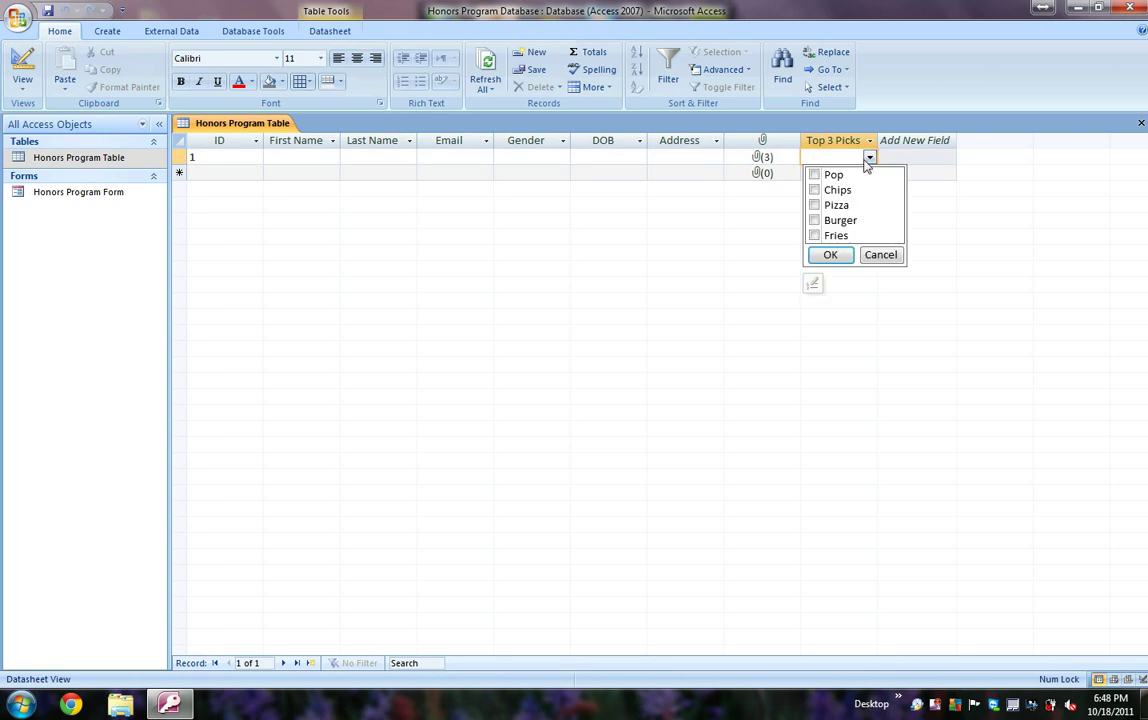
left_click(814, 175)
left_click(814, 190)
left_click(814, 205)
left_click(828, 256)
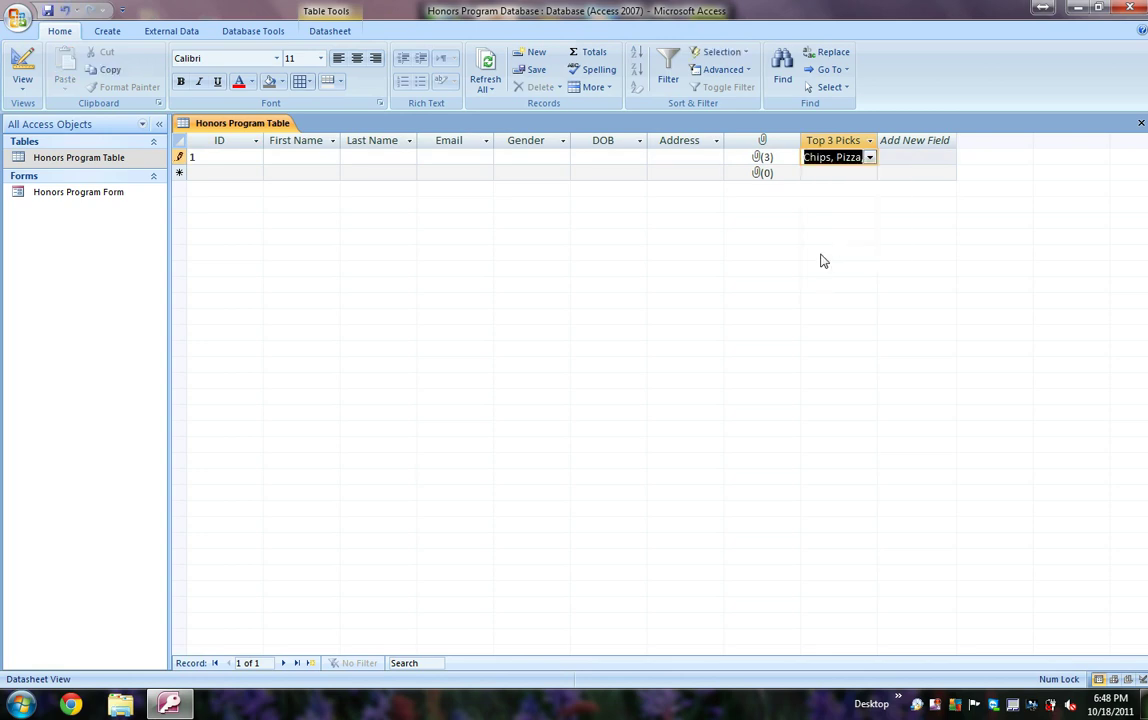
Step: Leave the empty new record and open the Honors Program Form
left_click(840, 173)
left_click(894, 160)
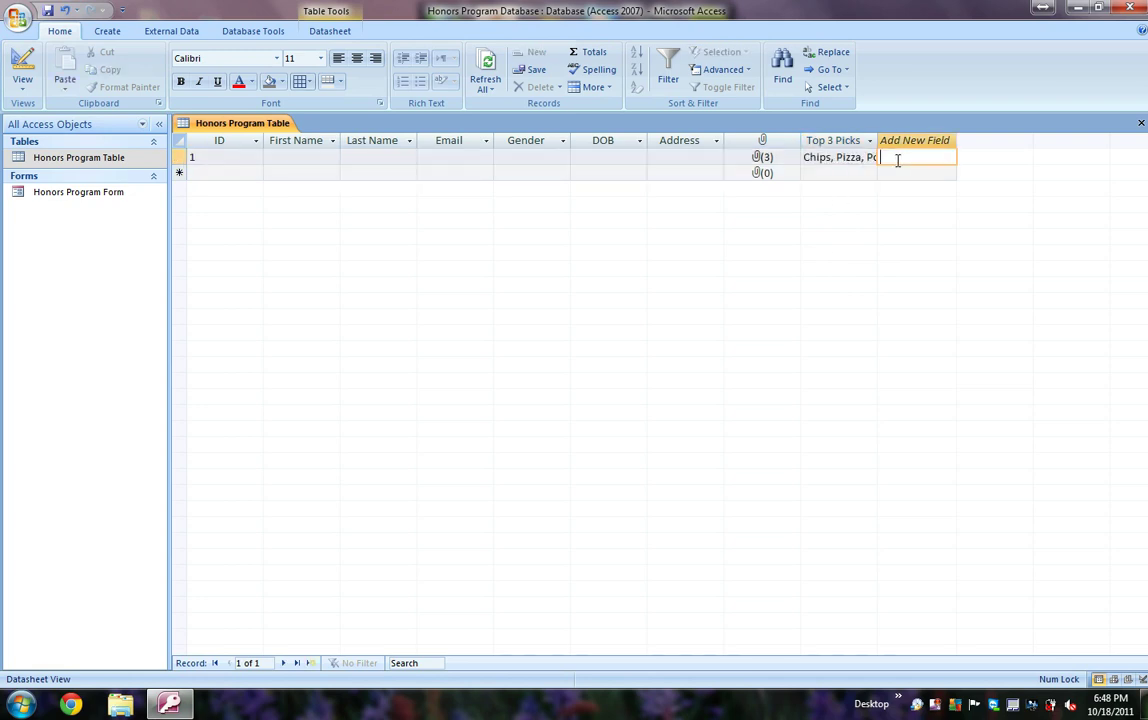
left_click(145, 193)
double_click(145, 193)
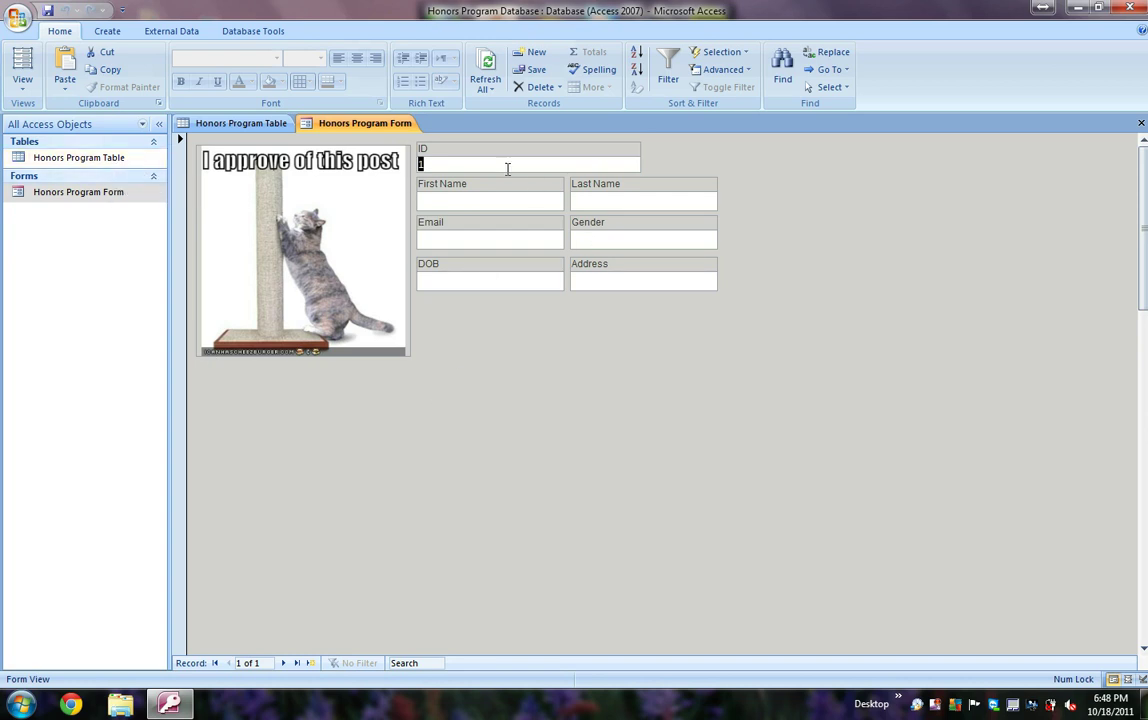
Step: Create a new form record with the student's ID, first name and last name, leaving Gender empty
left_click(309, 663)
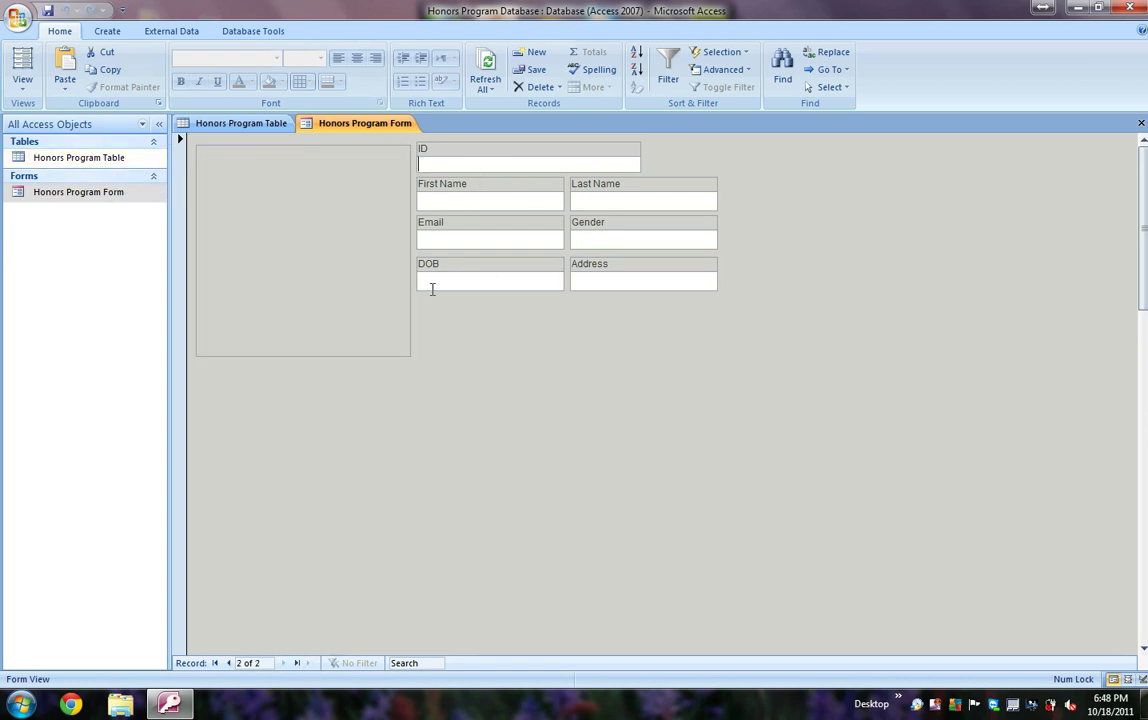
left_click(446, 162)
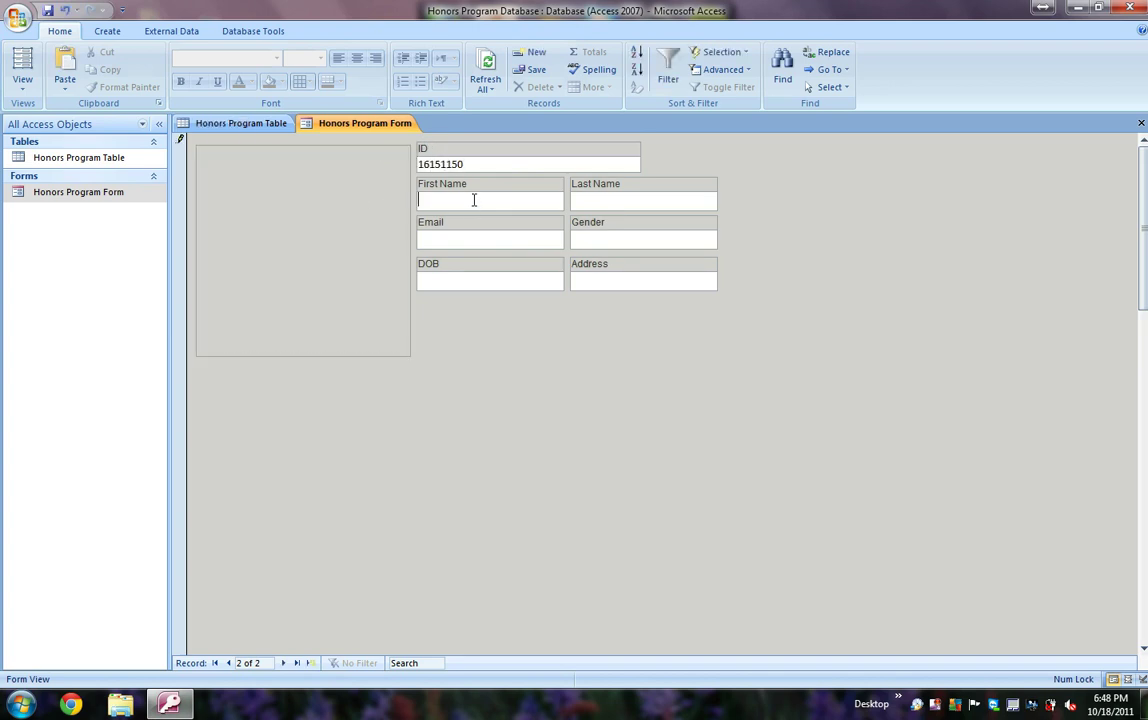
left_click(474, 200)
key("Tab")
key("Tab")
key("BackSpace")
Step: Close the form and table, then reopen Honors Program Table to confirm the new record
left_click(1141, 122)
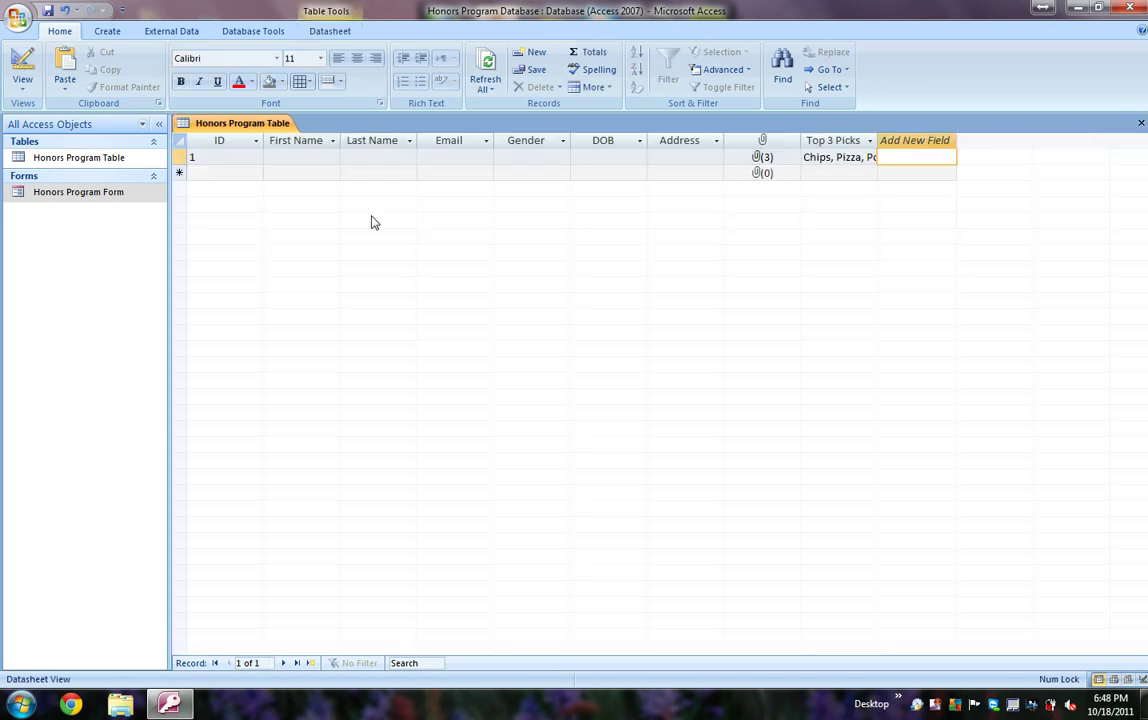
left_click(1141, 122)
left_click(103, 162)
double_click(103, 168)
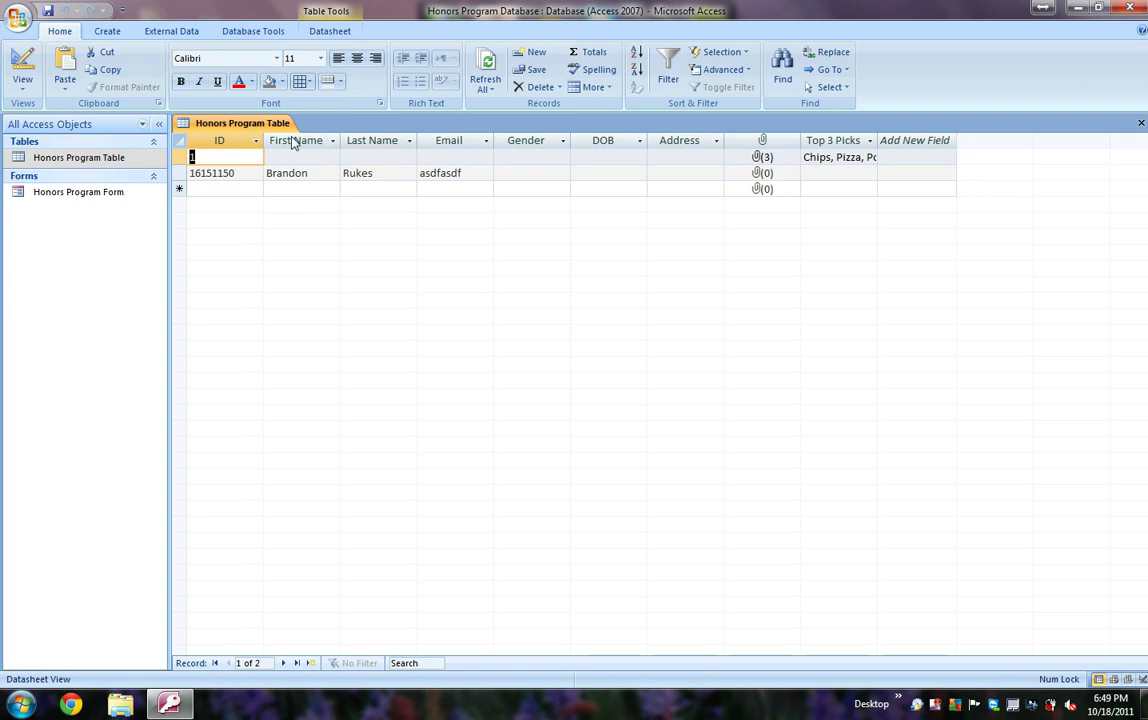
left_click(93, 199)
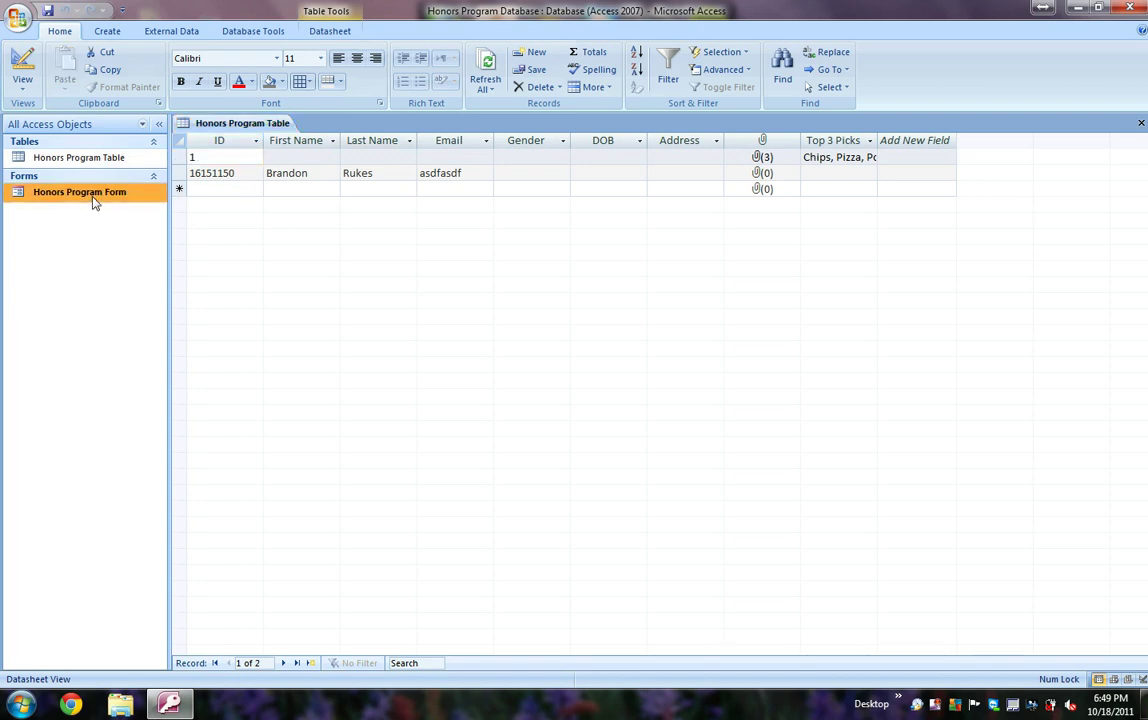